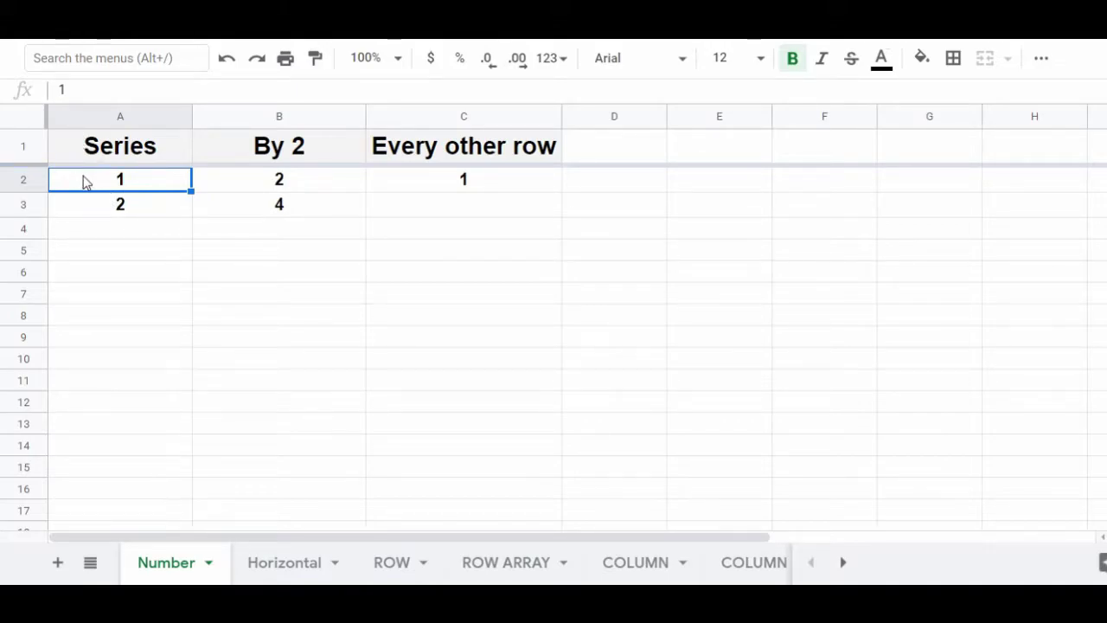
# Extend the Series starting pair 1 and 2 down to row 15 so it counts 1–14.
pyautogui.press('Down')
pyautogui.press('Up')
pyautogui.hotkey('shift', 'Down')
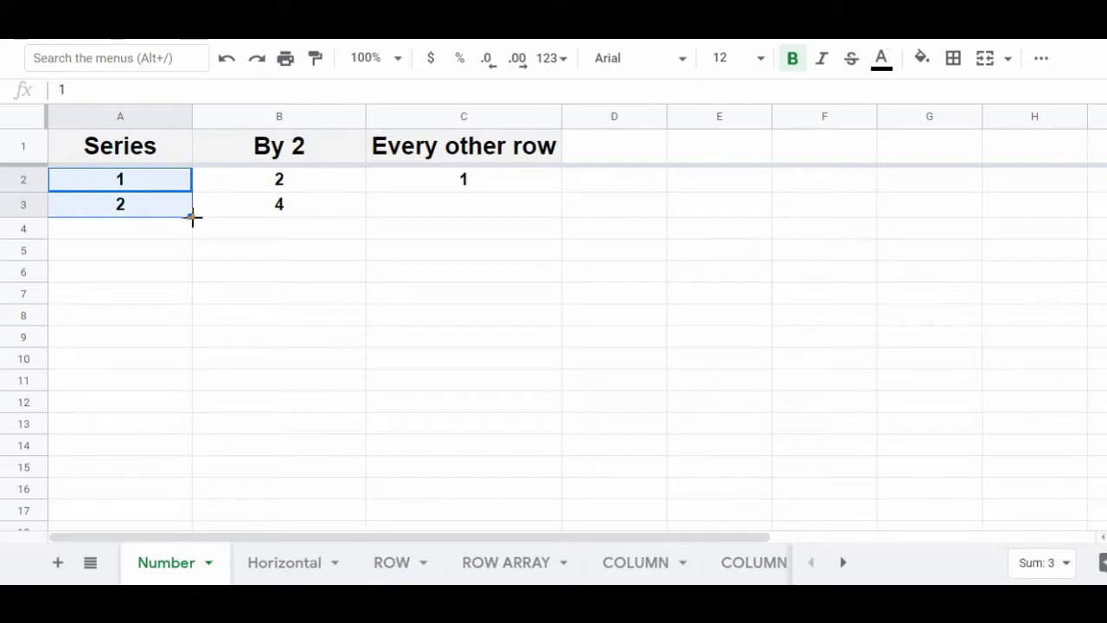
pyautogui.moveTo(192, 218); pyautogui.dragTo(192, 470)
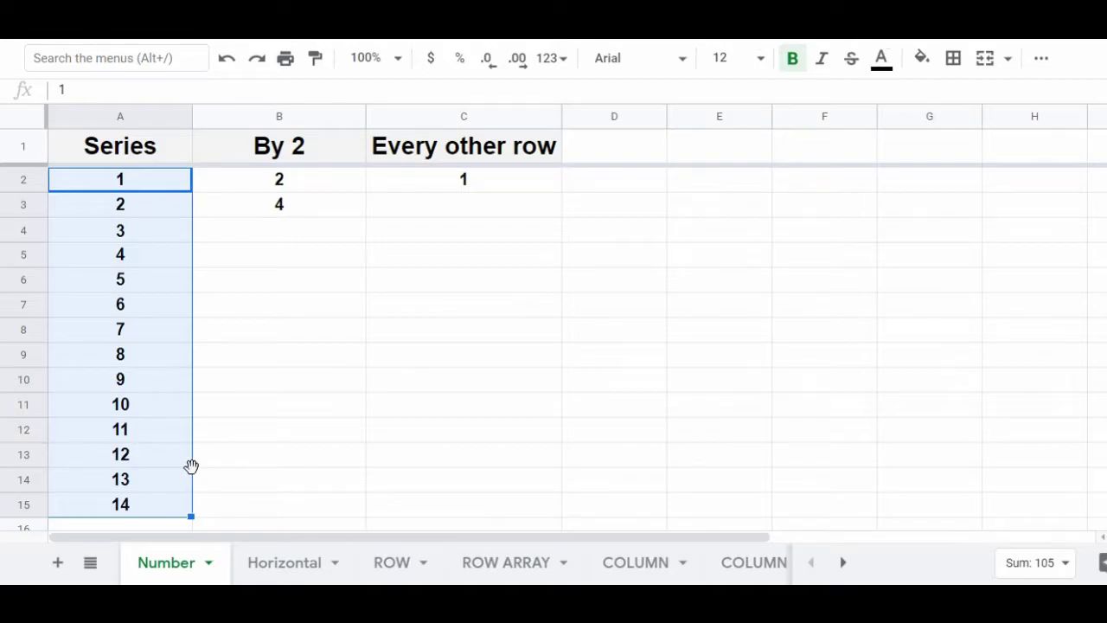
pyautogui.click(225, 512)
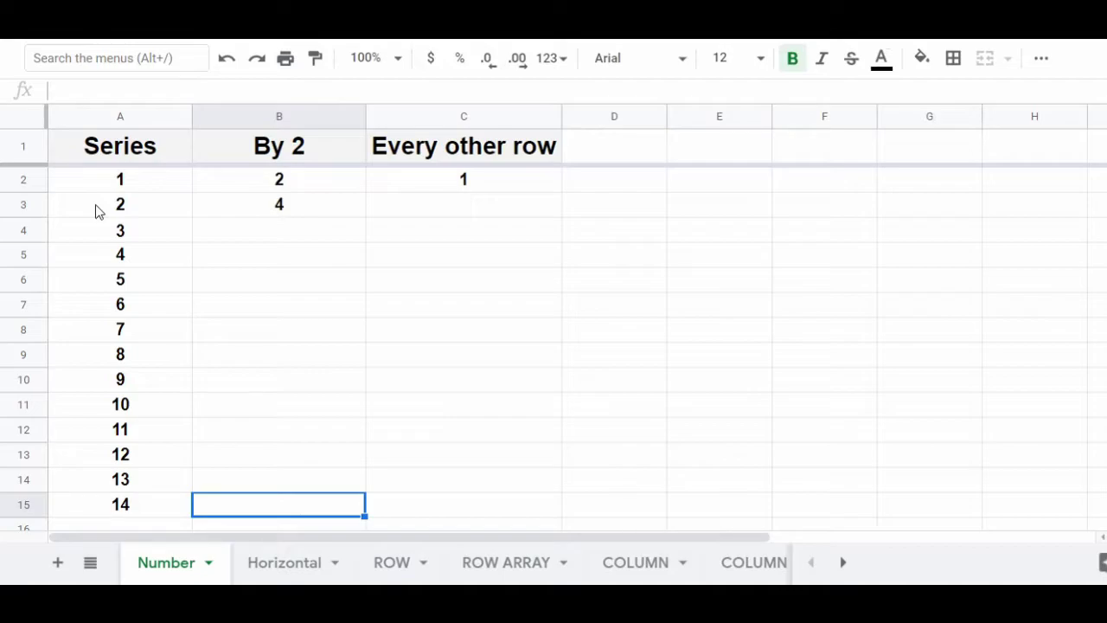
# Continue the By 2 column from 2 and 4 down to B15, ending at 28.
pyautogui.click(308, 188)
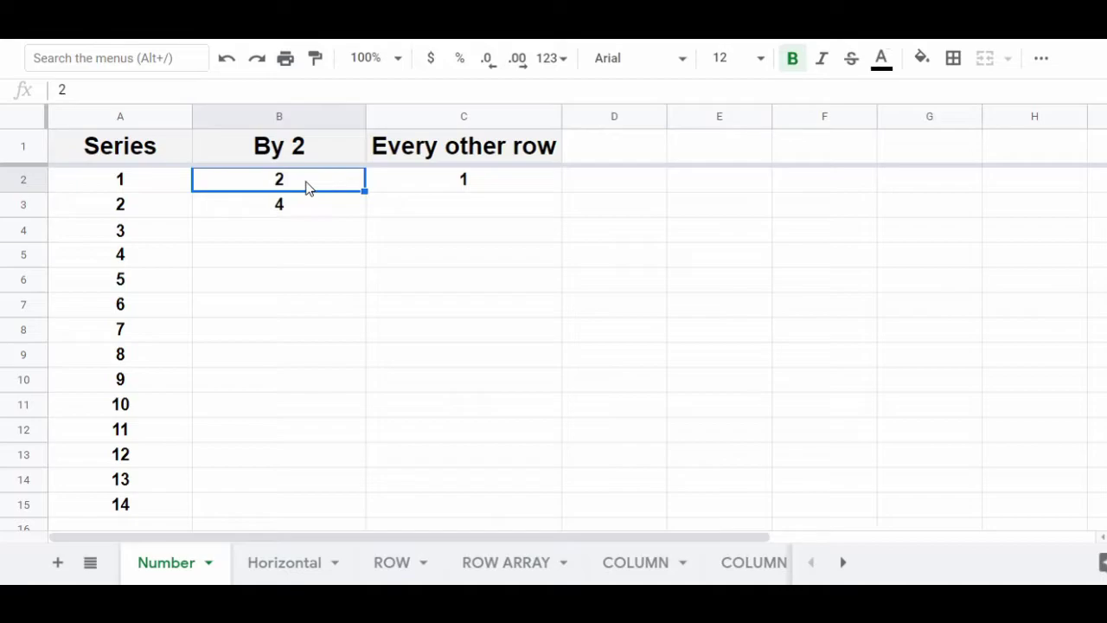
pyautogui.moveTo(326, 194); pyautogui.dragTo(320, 223)
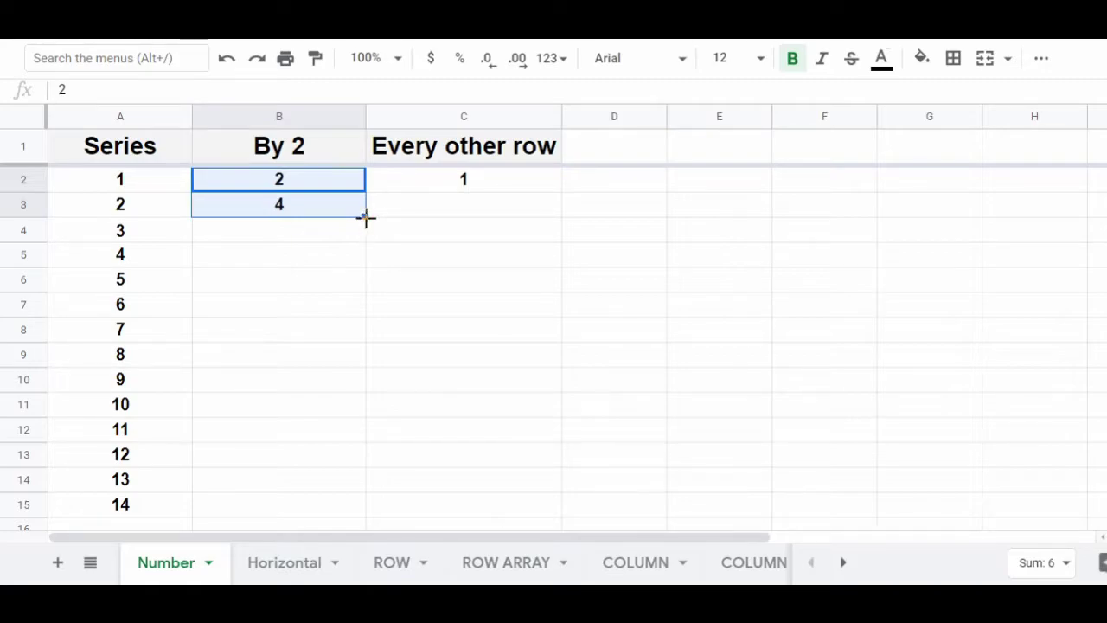
pyautogui.moveTo(365, 218); pyautogui.dragTo(353, 516)
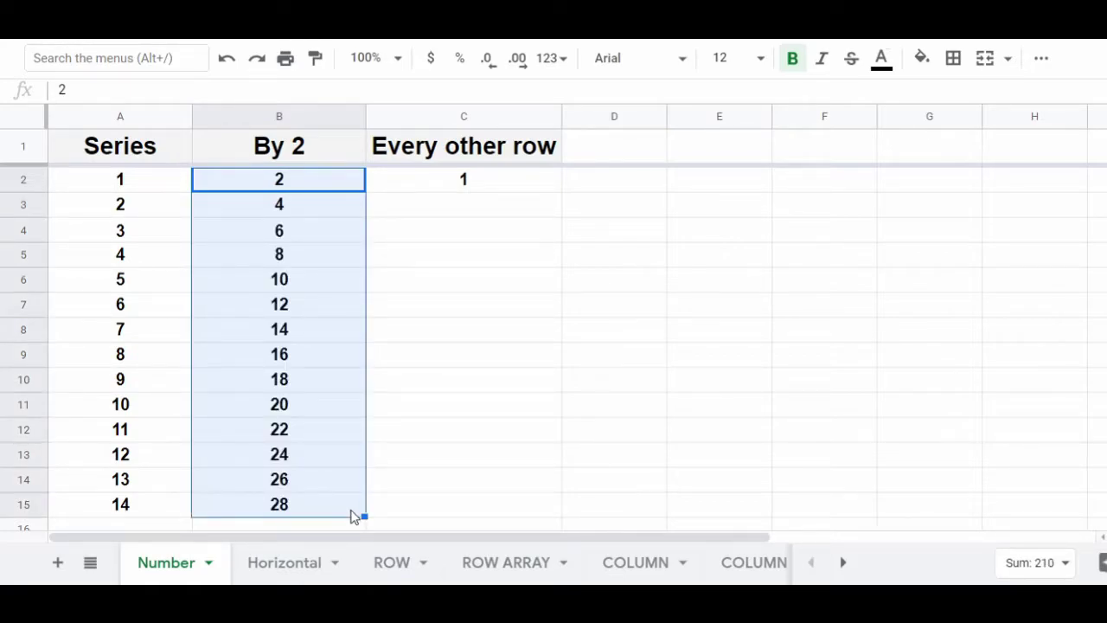
pyautogui.click(326, 511)
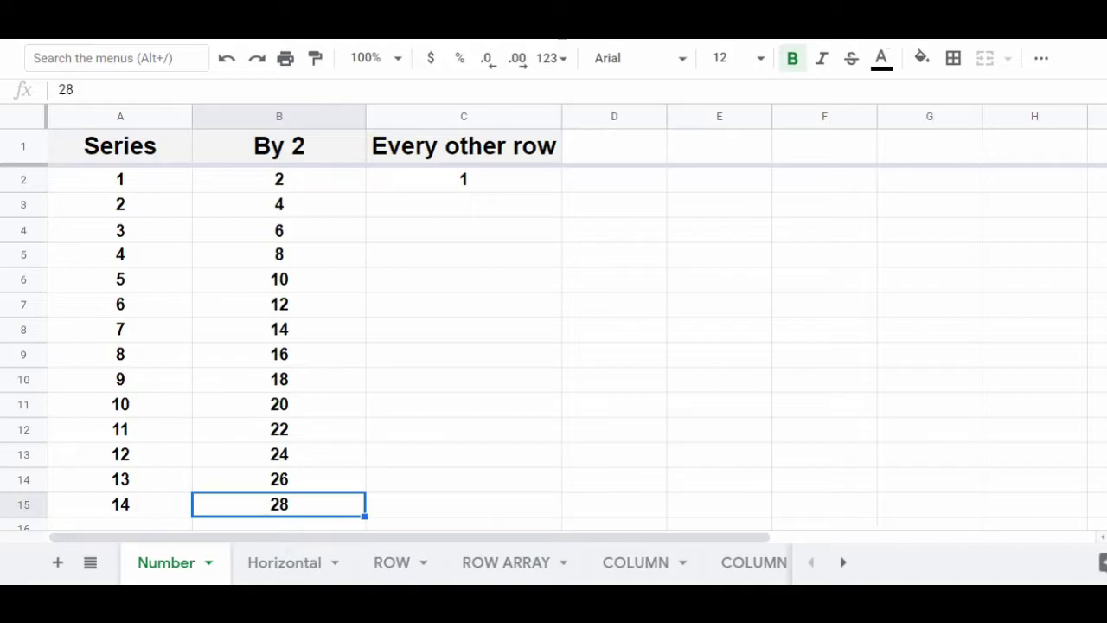
# Repeat the 1-then-blank pattern down to C15 for 1–7 on alternate rows, then go to Horizontal.
pyautogui.click(496, 190)
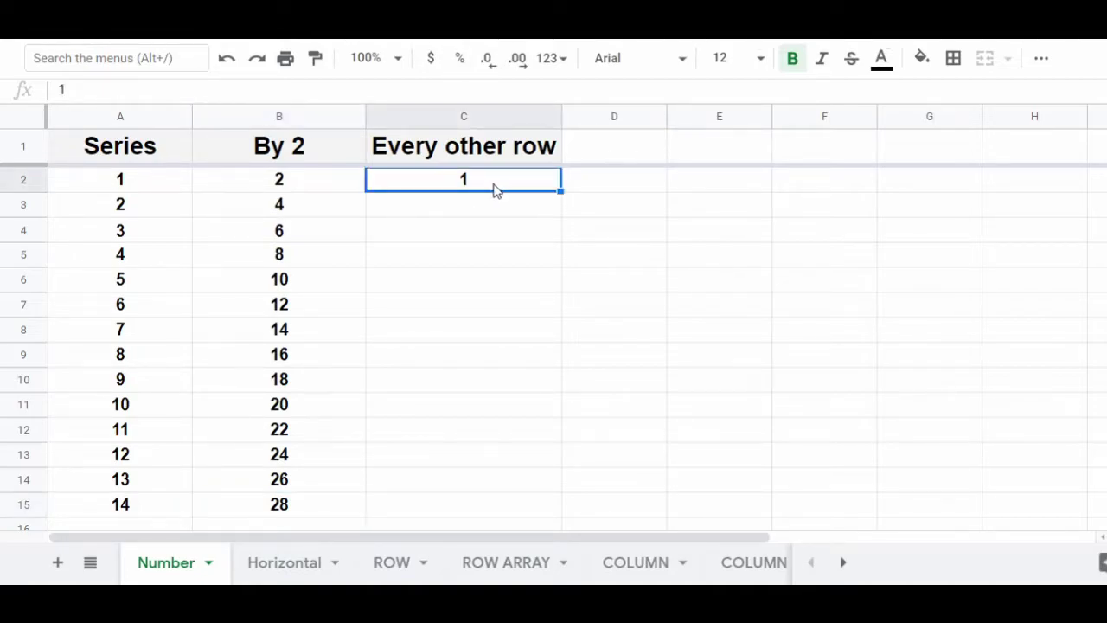
pyautogui.keyDown('shift'); pyautogui.click(554, 214); pyautogui.keyUp('shift')
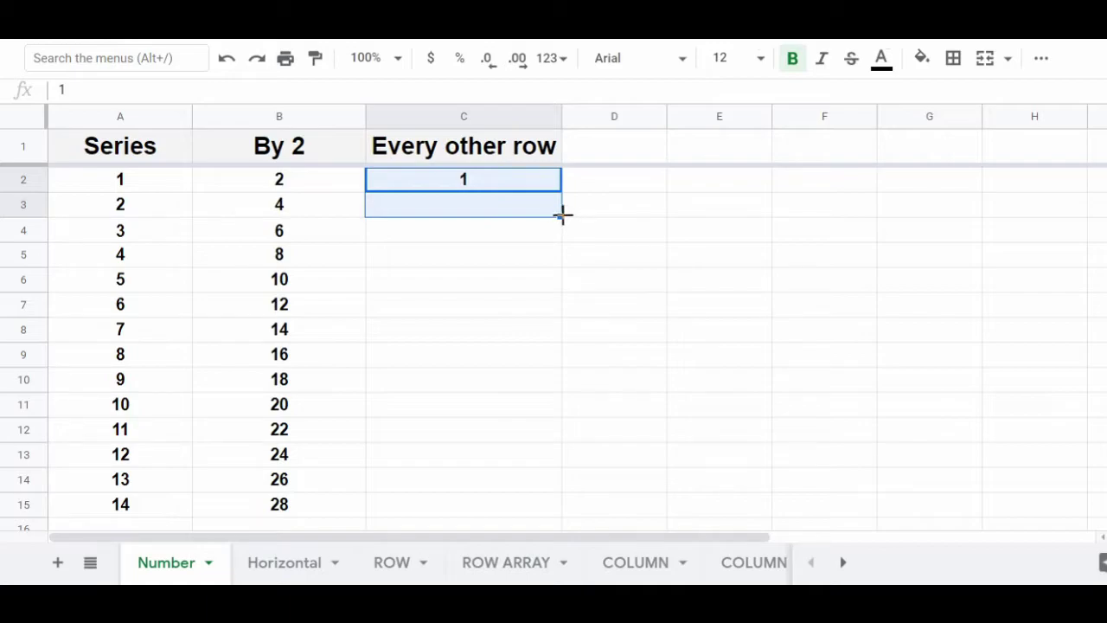
pyautogui.moveTo(561, 215); pyautogui.dragTo(562, 510)
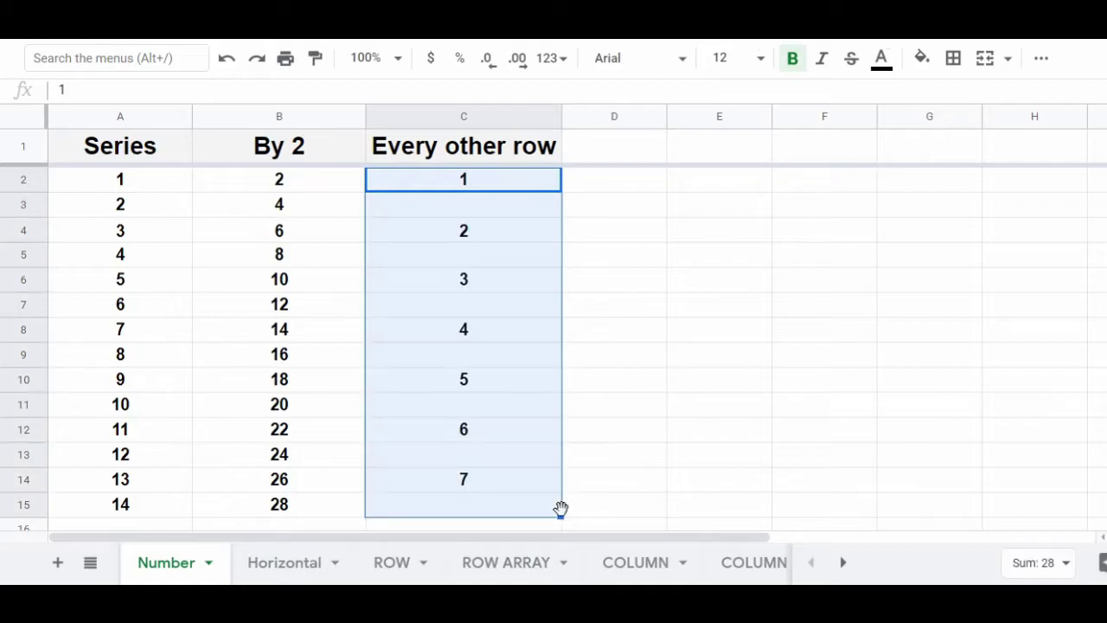
pyautogui.click(541, 514)
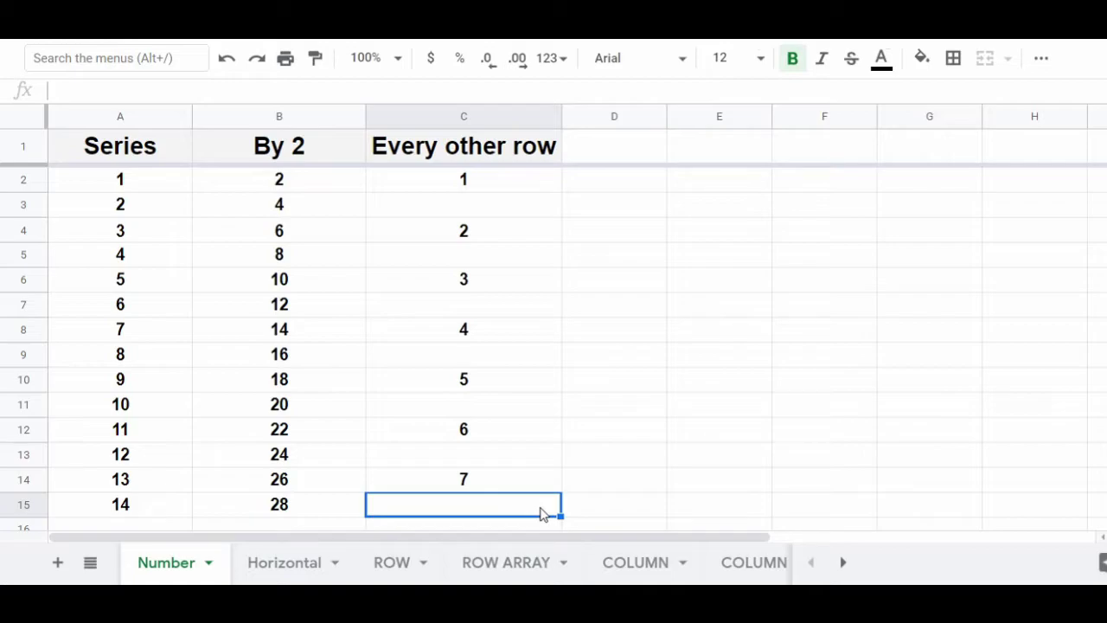
pyautogui.hotkey('ctrl', 'pagedown')
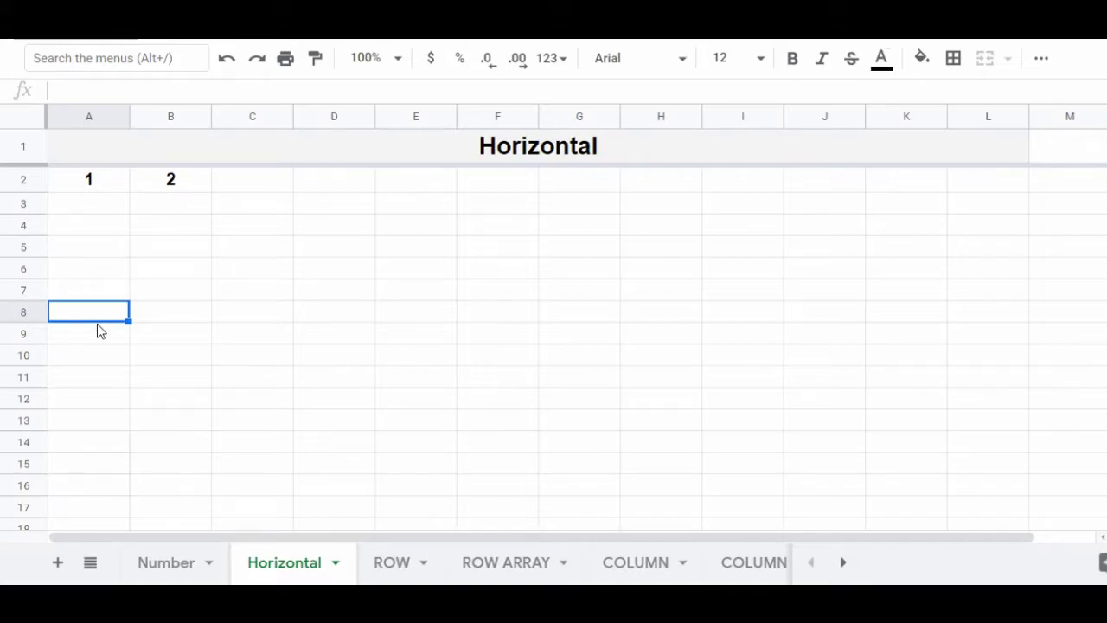
# Extend the 1, 2 in row 2 across to column L to count 1–12, then go to the ROW sheet.
pyautogui.click(80, 185)
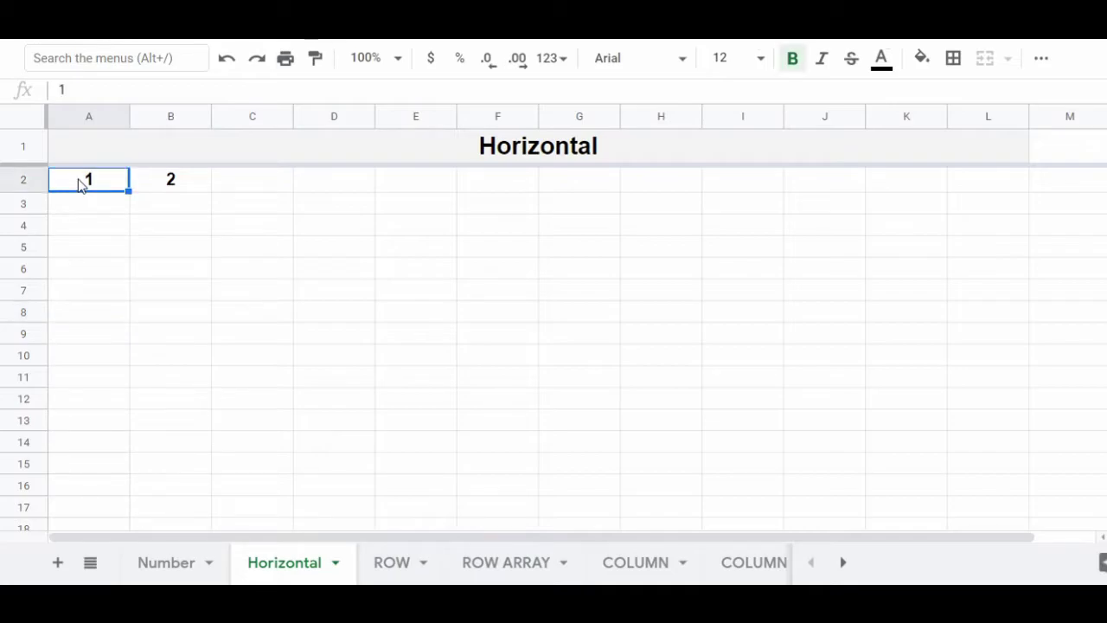
pyautogui.click(190, 188)
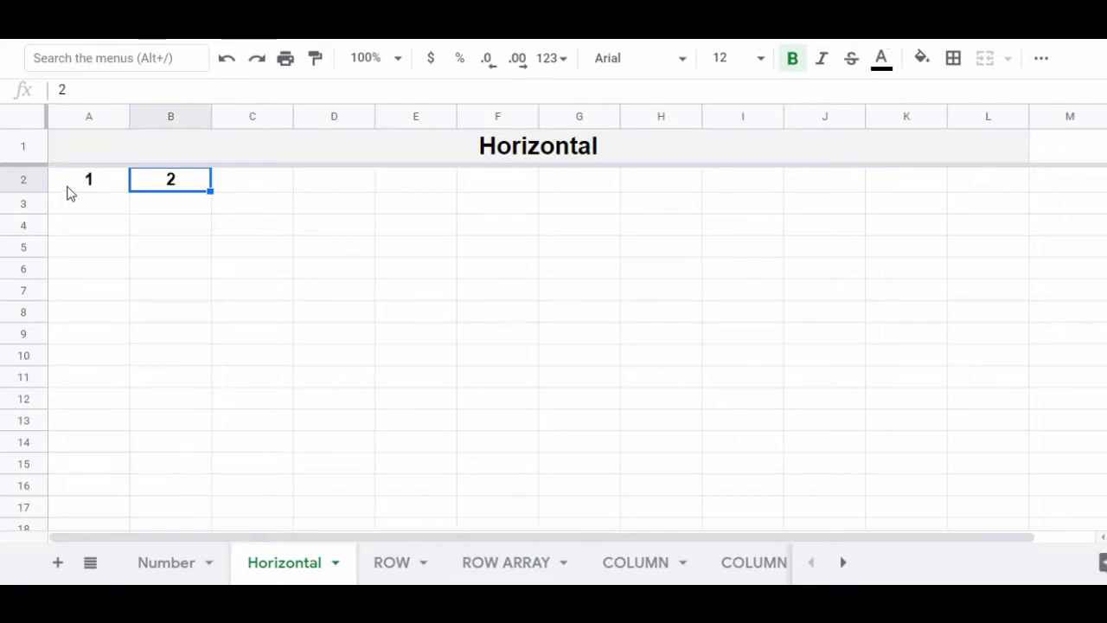
pyautogui.click(68, 191)
pyautogui.keyDown('shift'); pyautogui.click(208, 190); pyautogui.keyUp('shift')
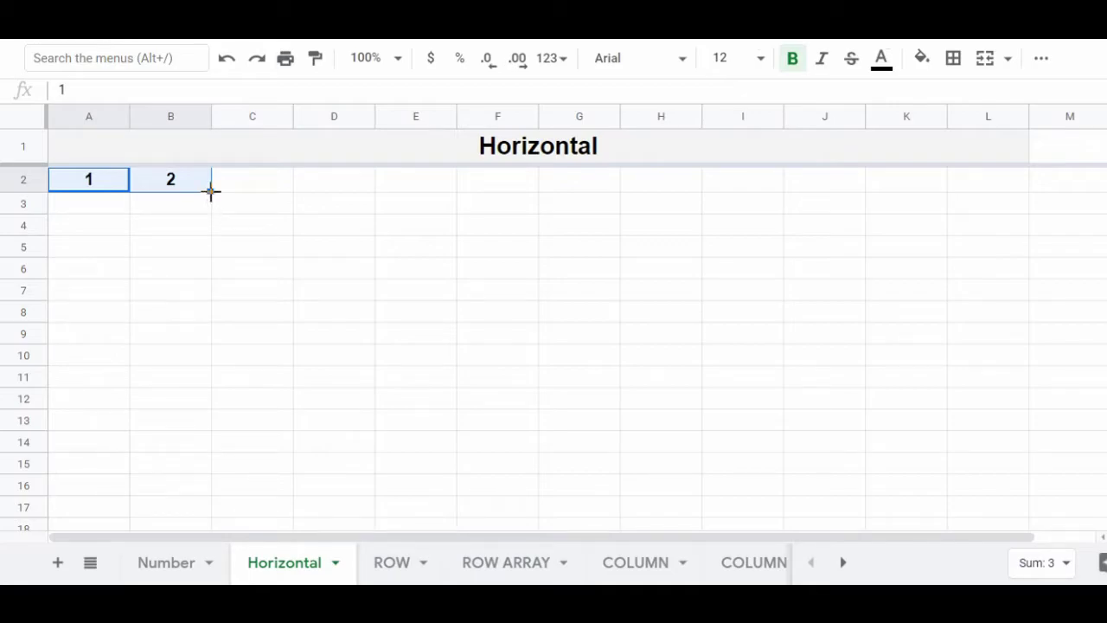
pyautogui.moveTo(211, 192); pyautogui.dragTo(1026, 191)
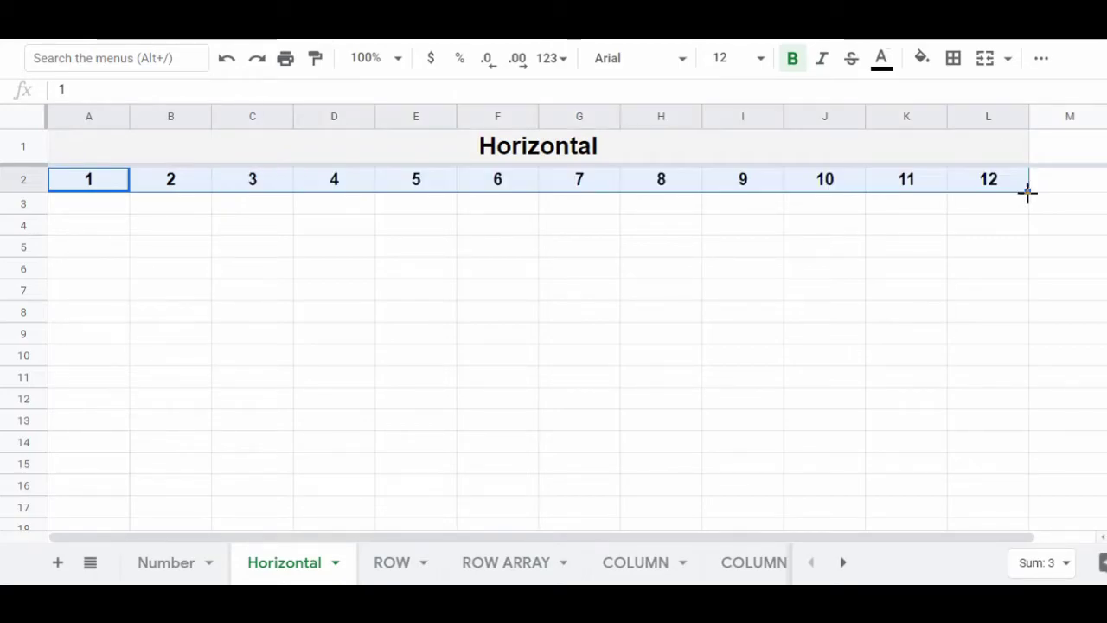
pyautogui.click(937, 247)
pyautogui.click(392, 562)
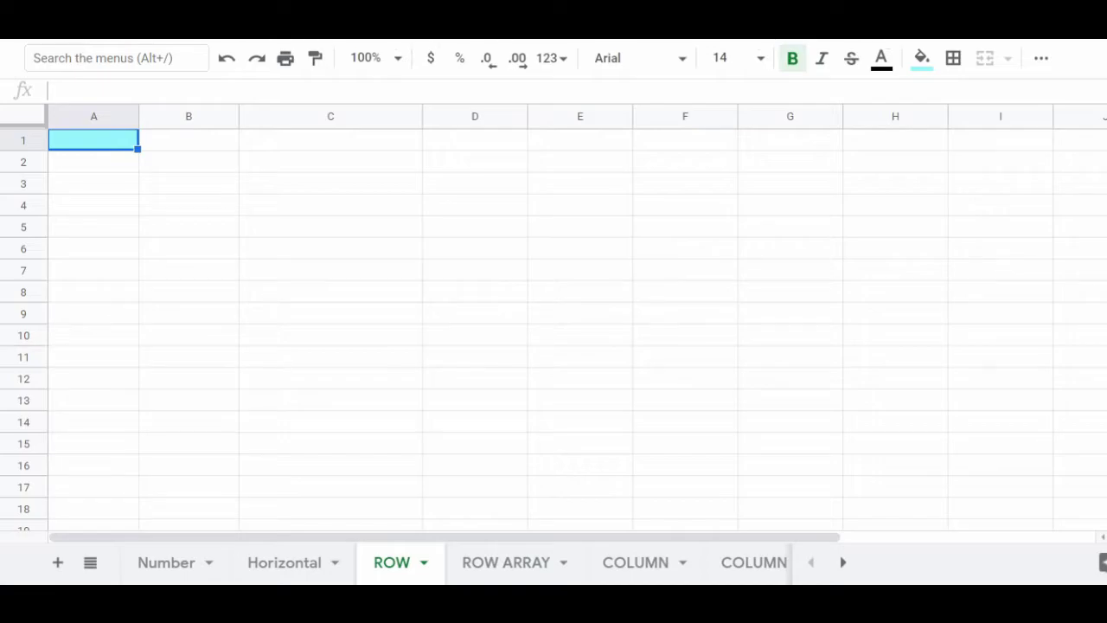
# Enter =row(a1) in A1, copy it down column A to number rows 1–14, and check the formulas.
pyautogui.write('=row(')
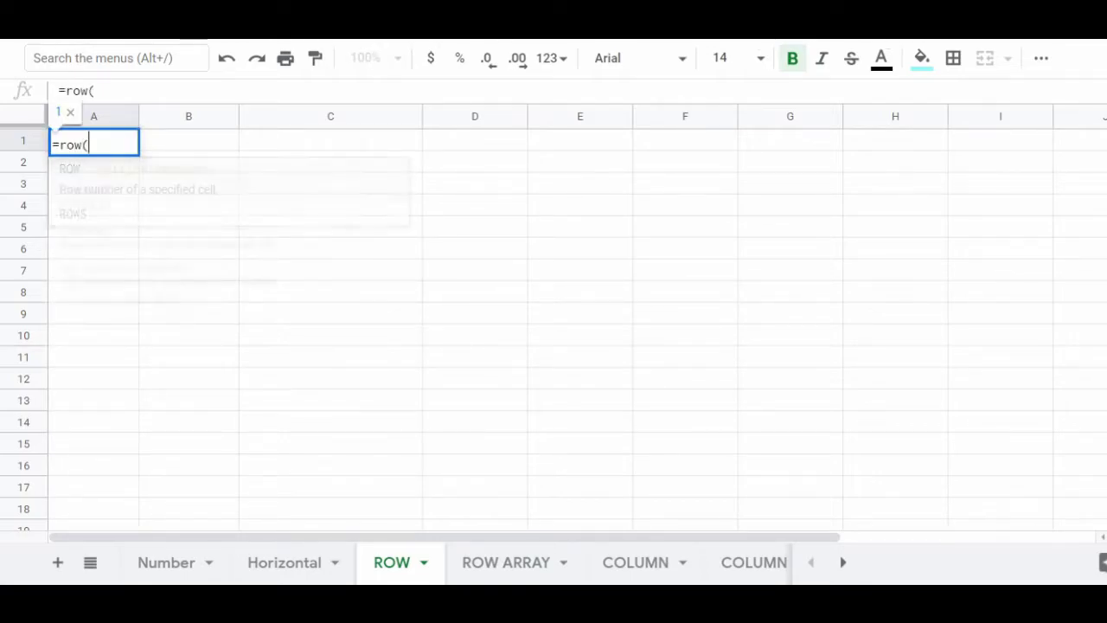
pyautogui.write('a1')
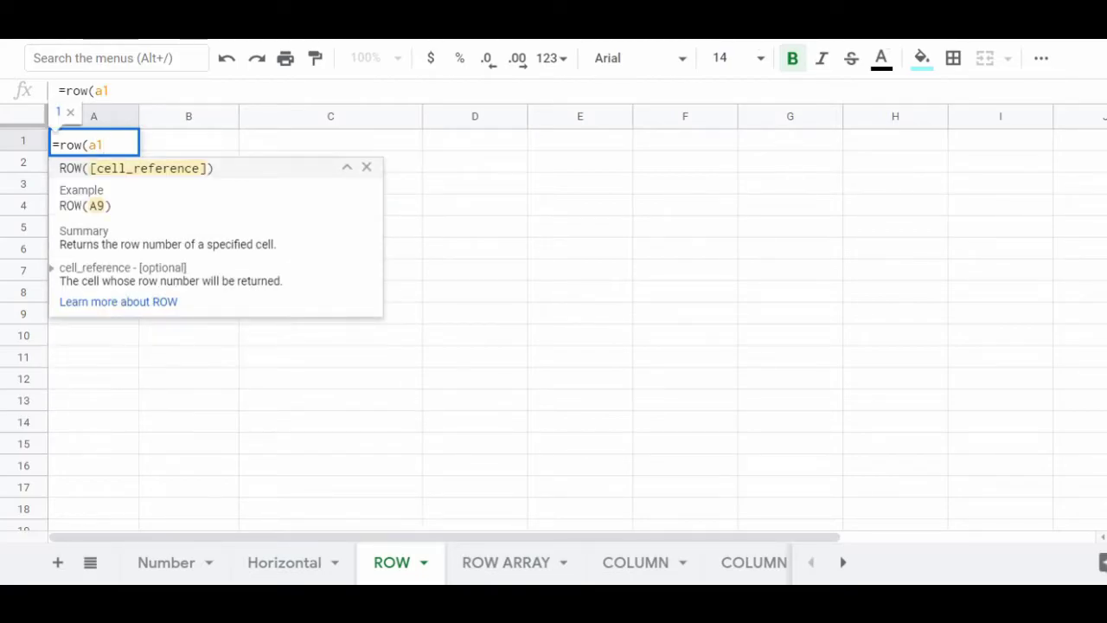
pyautogui.write(')')
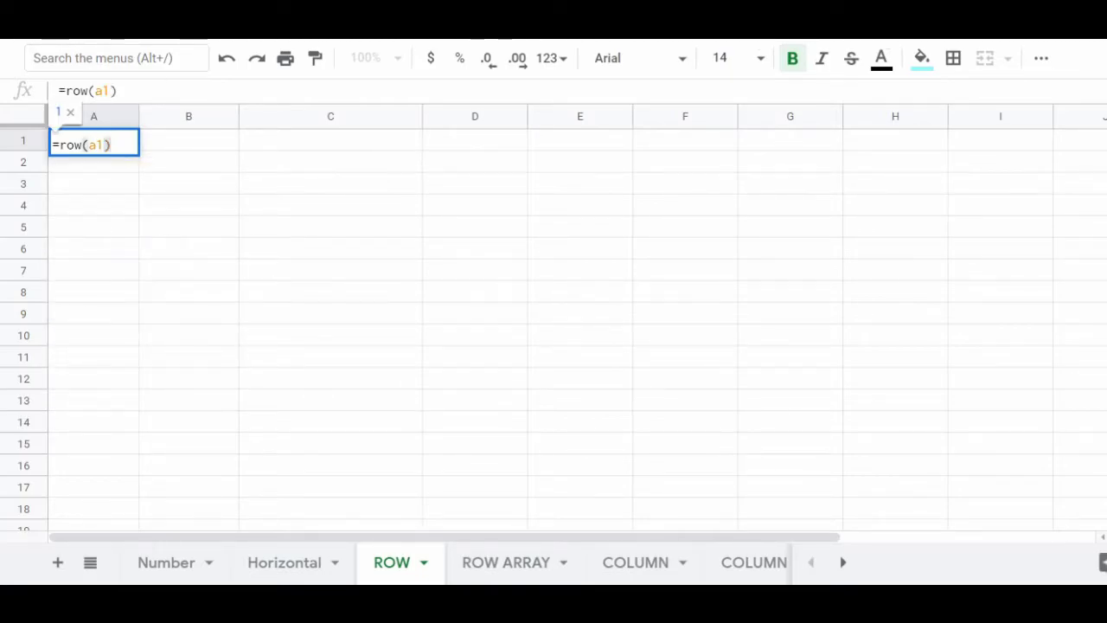
pyautogui.press('Return')
pyautogui.click(94, 144)
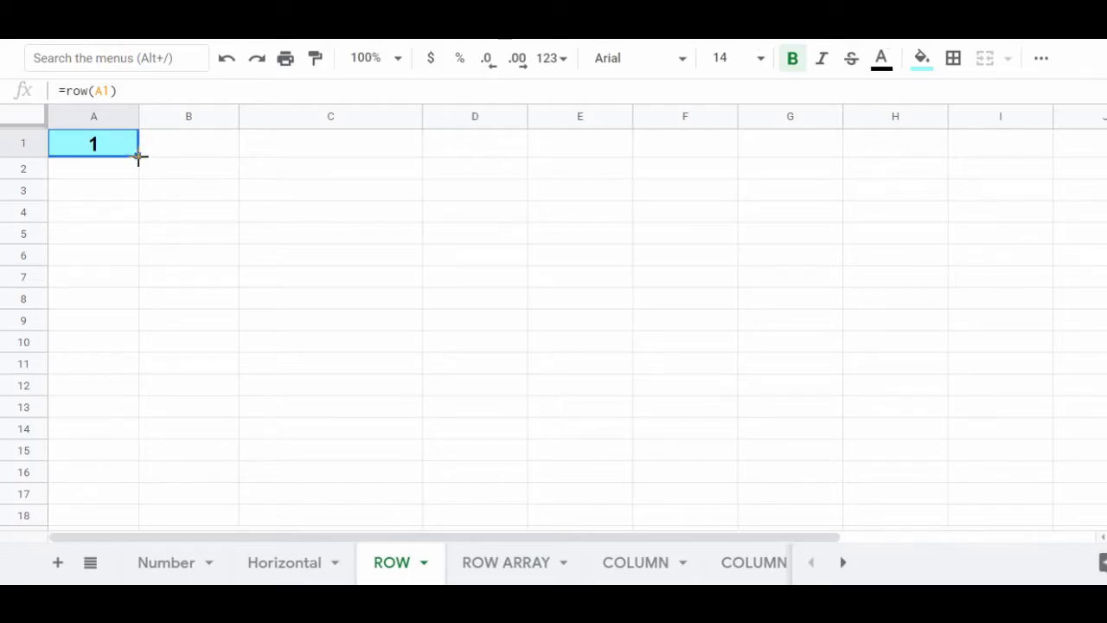
pyautogui.moveTo(138, 156); pyautogui.dragTo(141, 507)
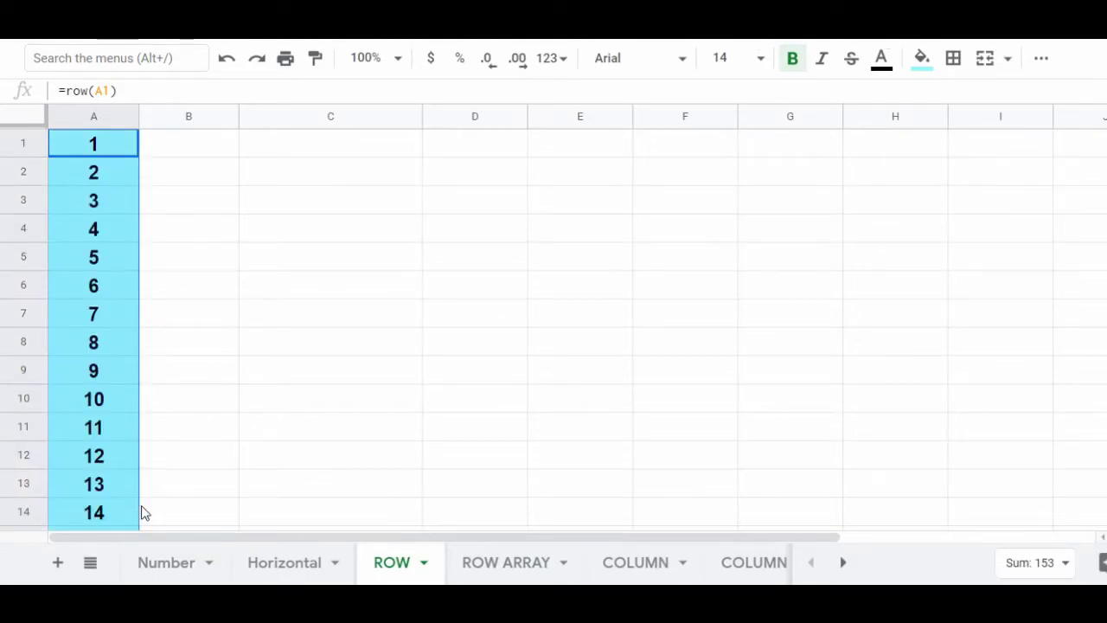
pyautogui.click(204, 411)
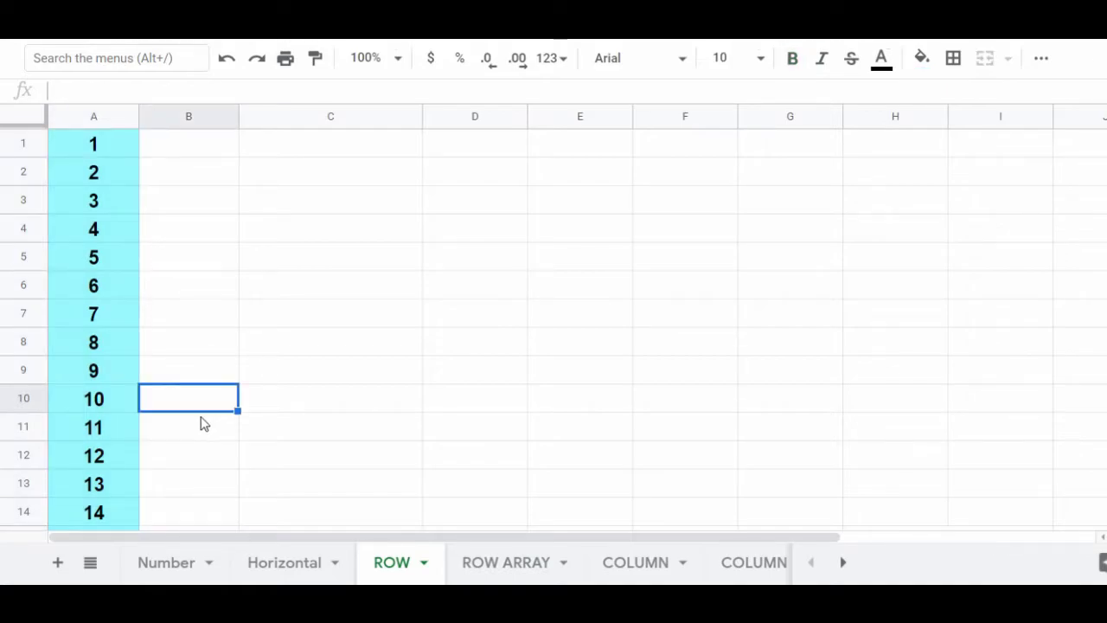
pyautogui.click(100, 178)
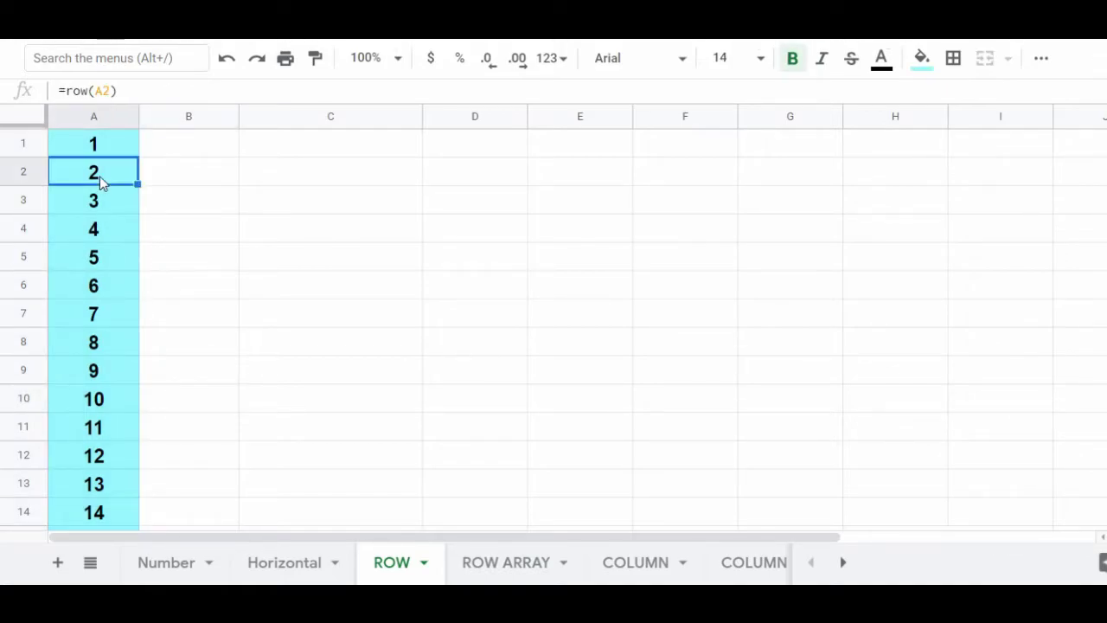
pyautogui.click(110, 208)
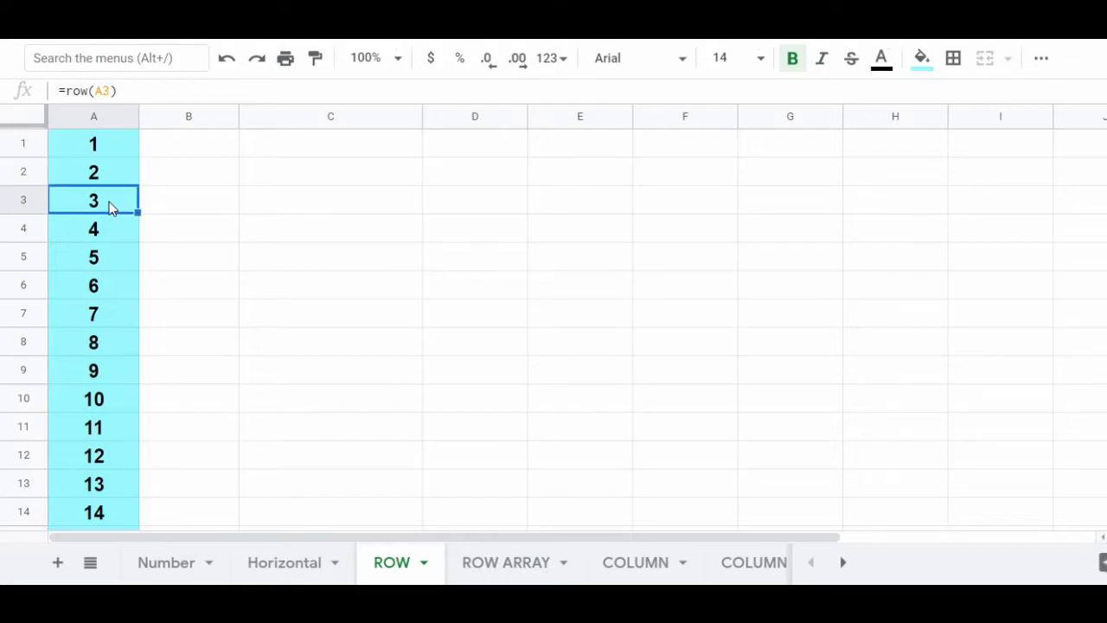
pyautogui.click(118, 240)
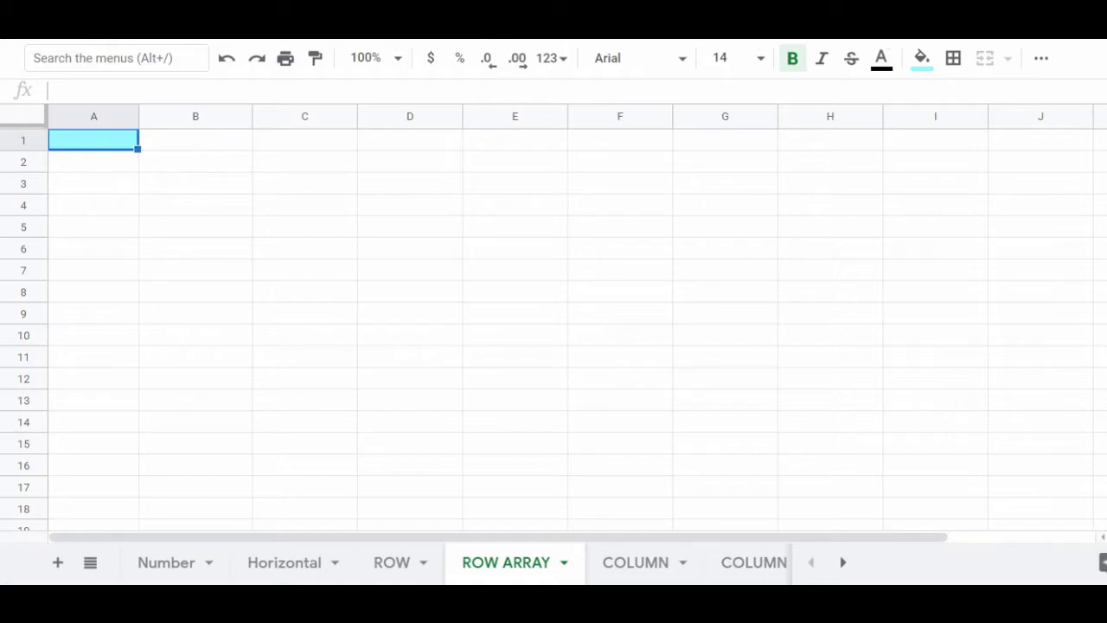
# Enter =arrayformula(row(a1:a)) in A1 to number column A, then move to the COLUMN sheet.
pyautogui.write('=array')
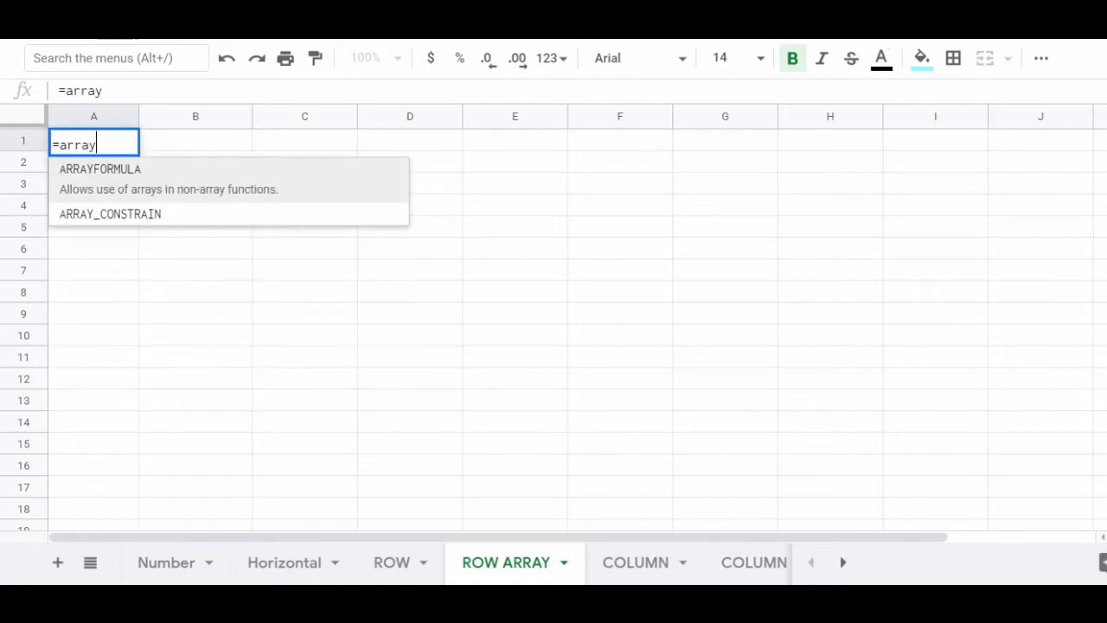
pyautogui.write('formula(')
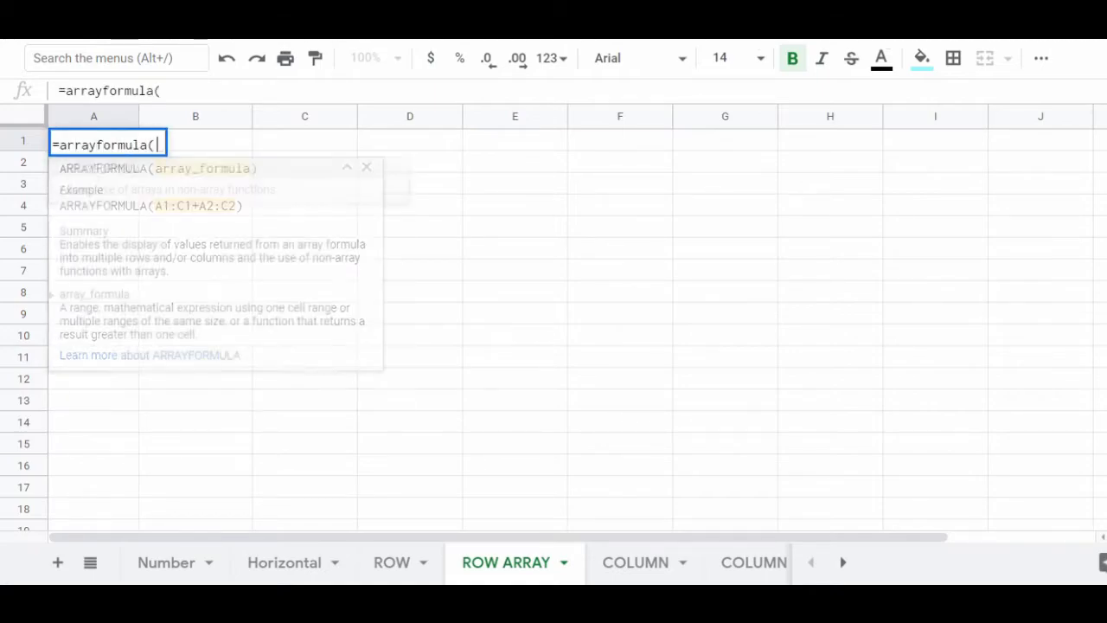
pyautogui.write('row')
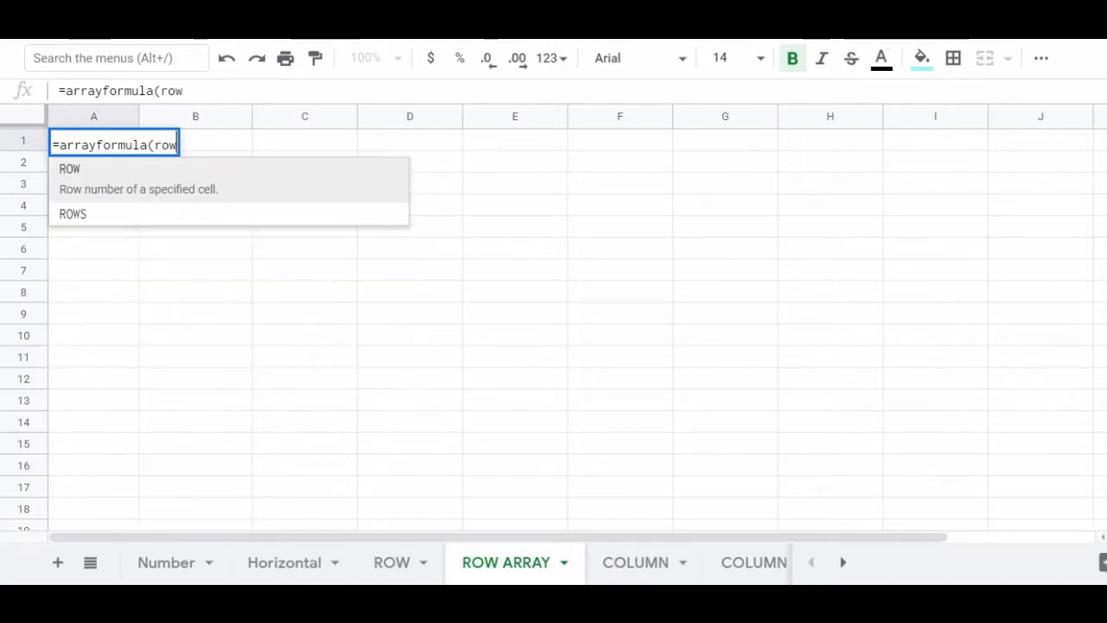
pyautogui.write('(')
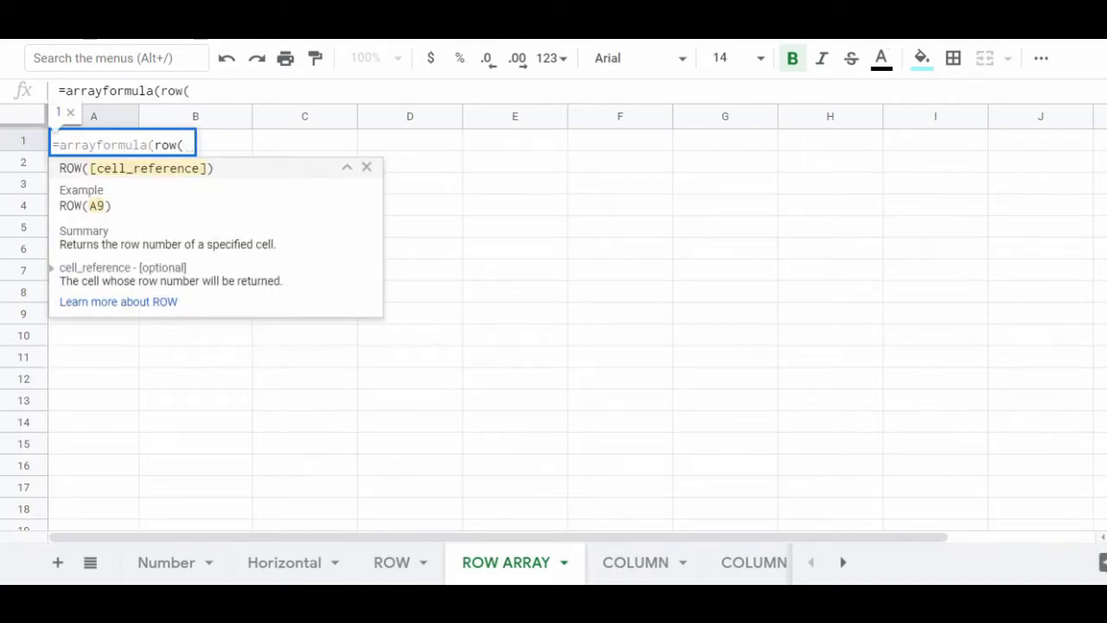
pyautogui.write('a1:')
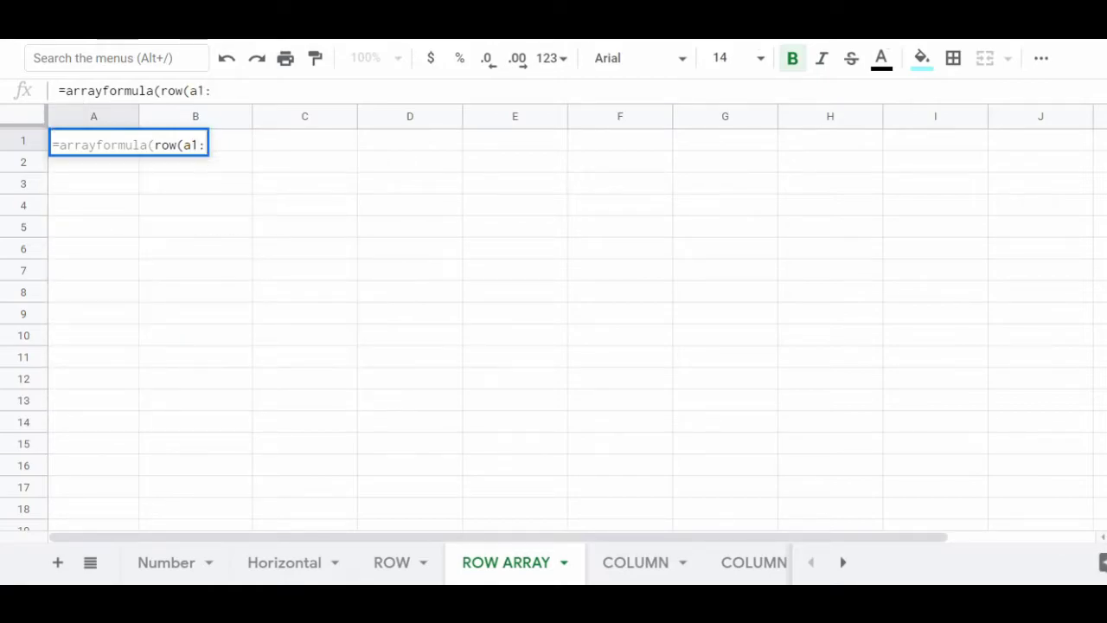
pyautogui.write('a))')
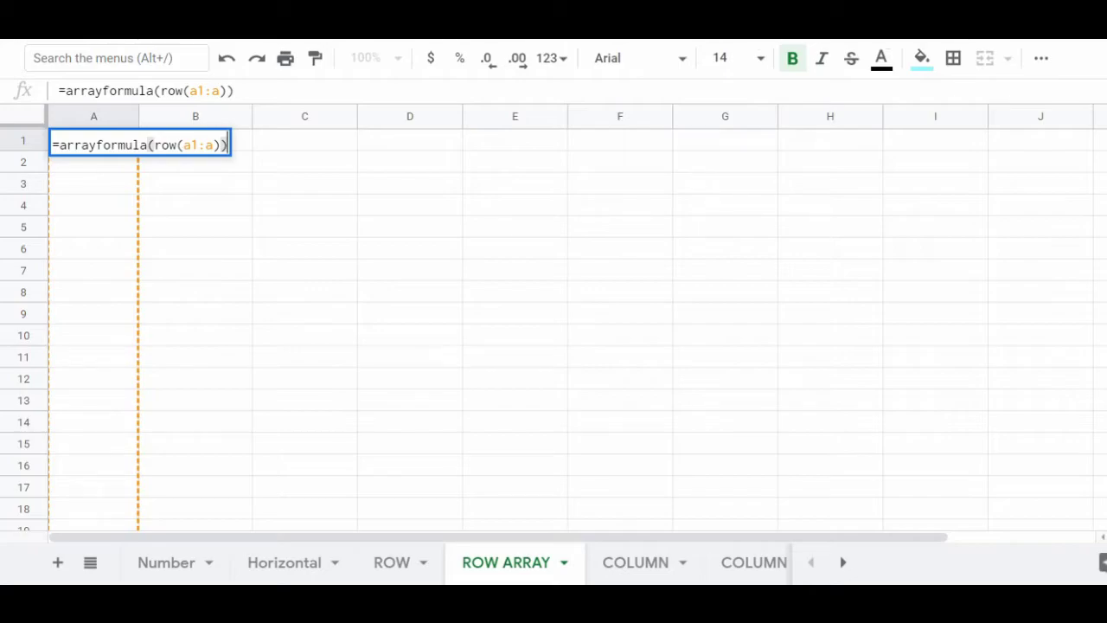
pyautogui.press('Return')
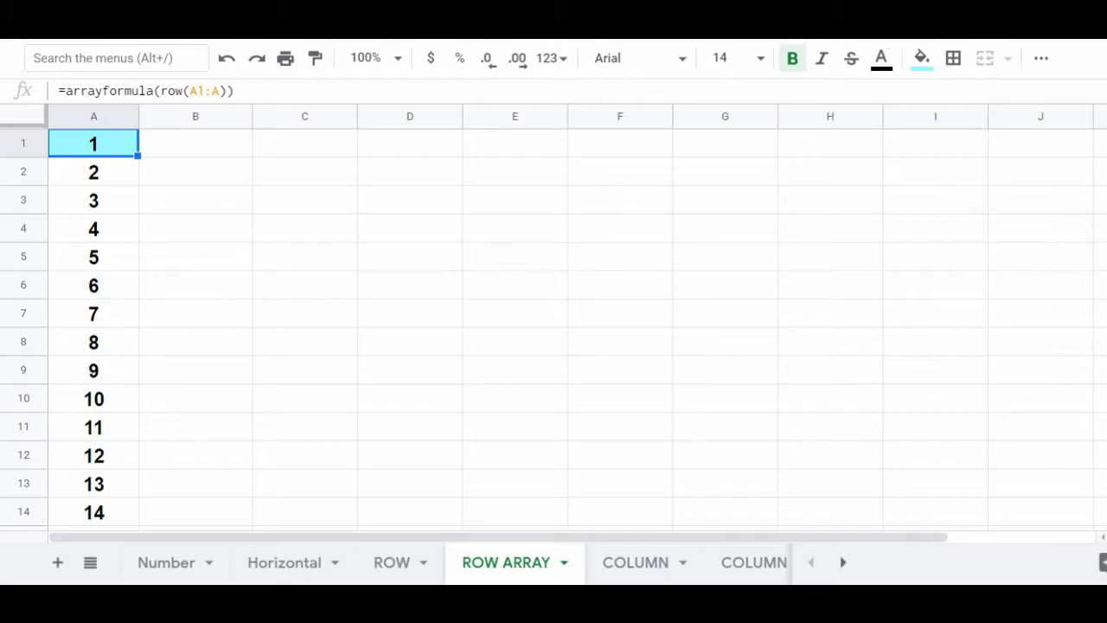
pyautogui.hotkey('ctrl', 'shift', 'pagedown')
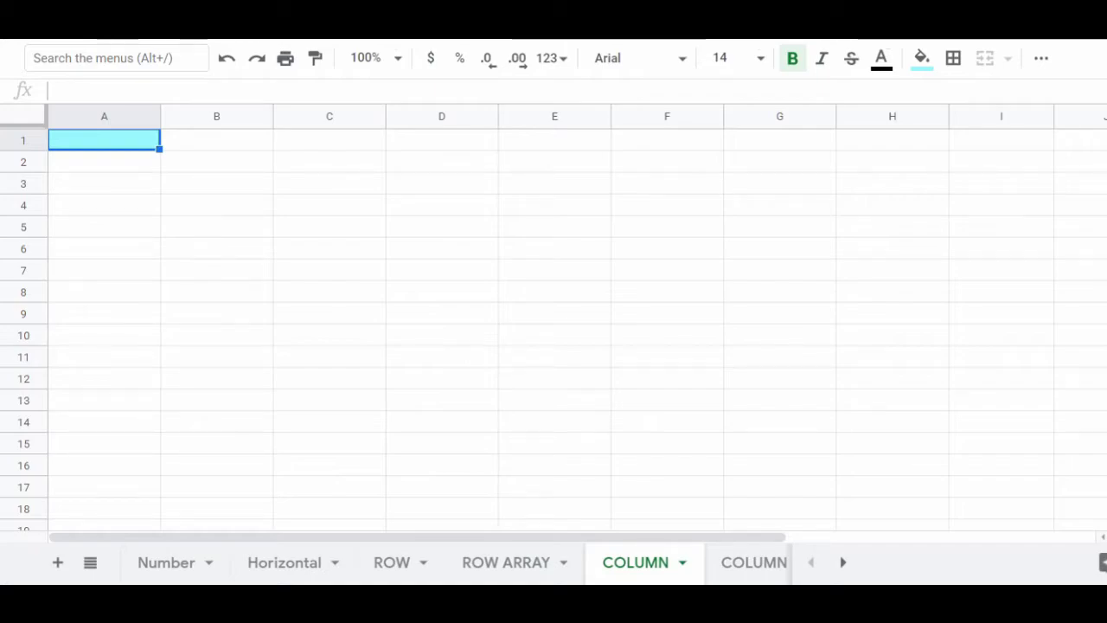
# Enter =column(a1) in A1 and copy it across to I1, numbering row 1 from 1 to 9.
pyautogui.write('=column')
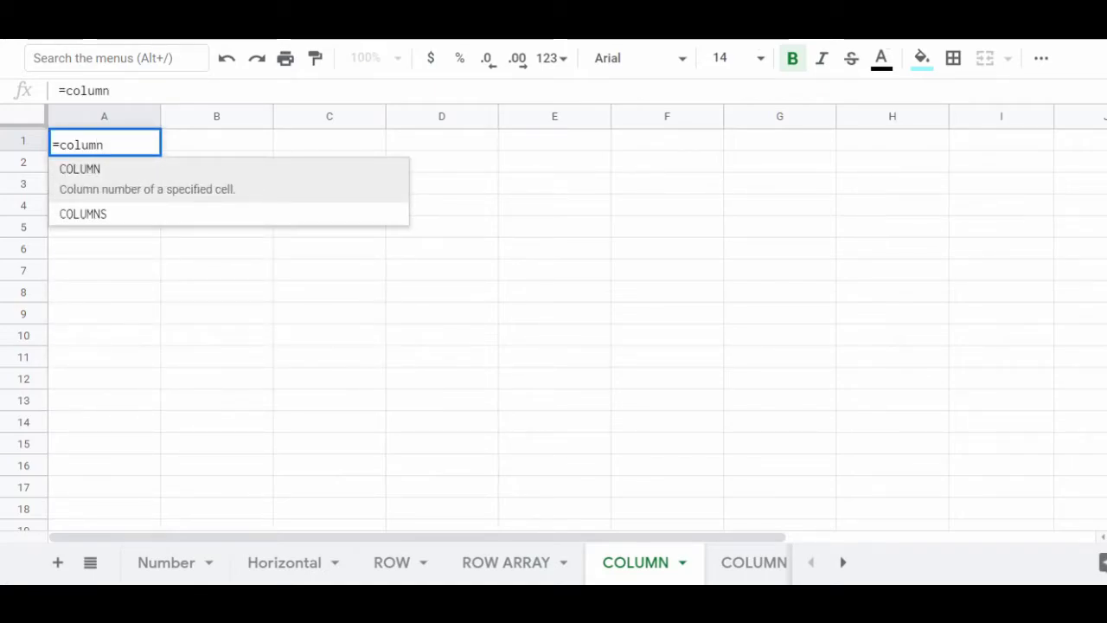
pyautogui.write('(a1)')
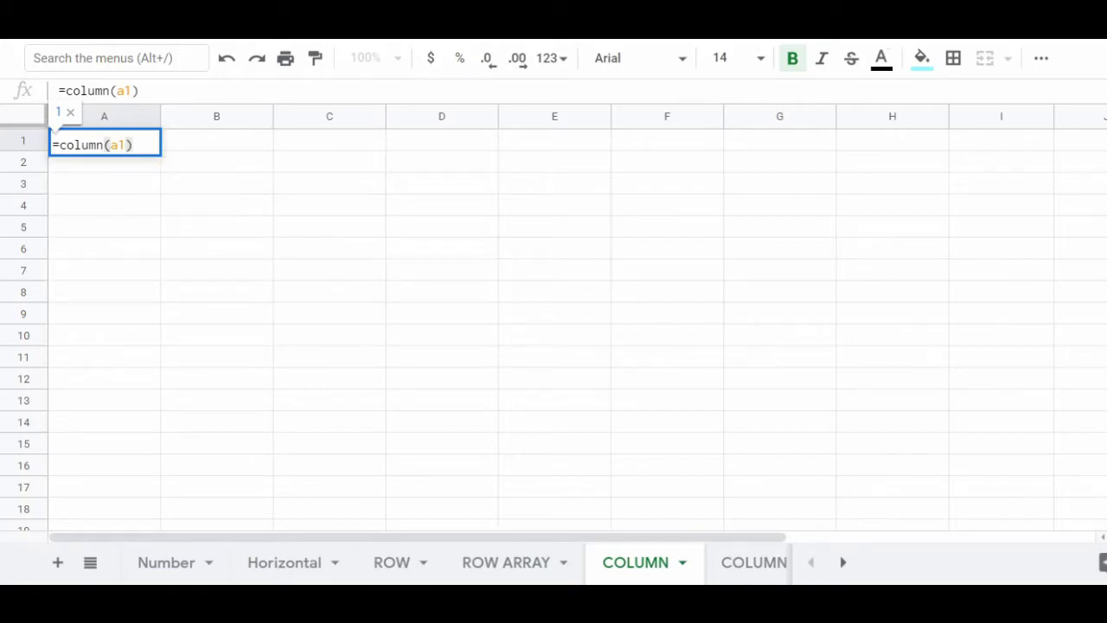
pyautogui.press('Return')
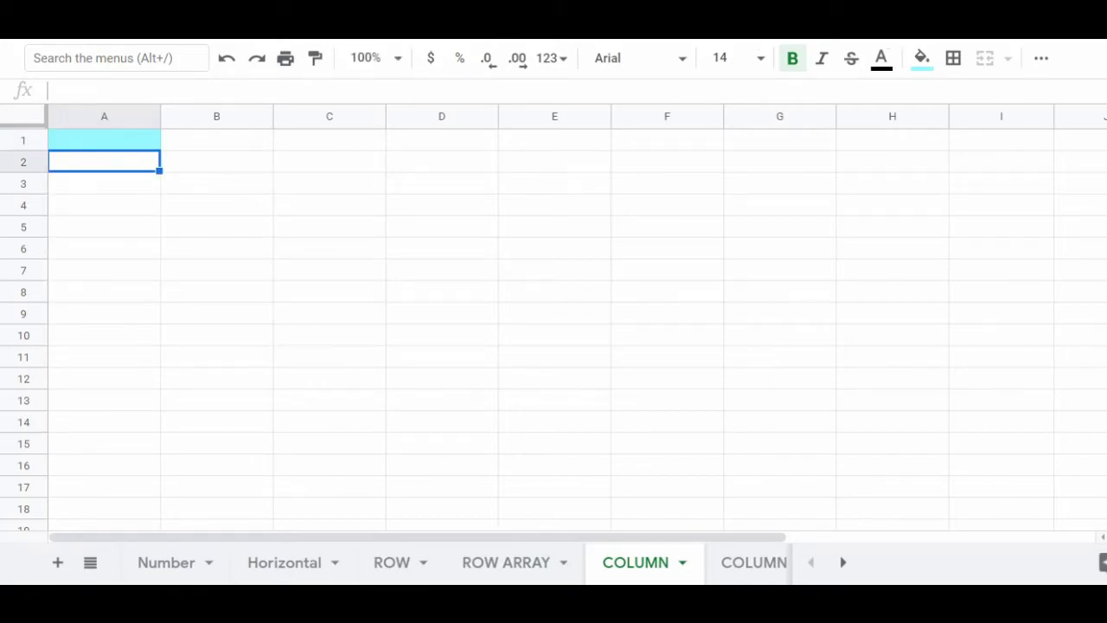
pyautogui.press('Up')
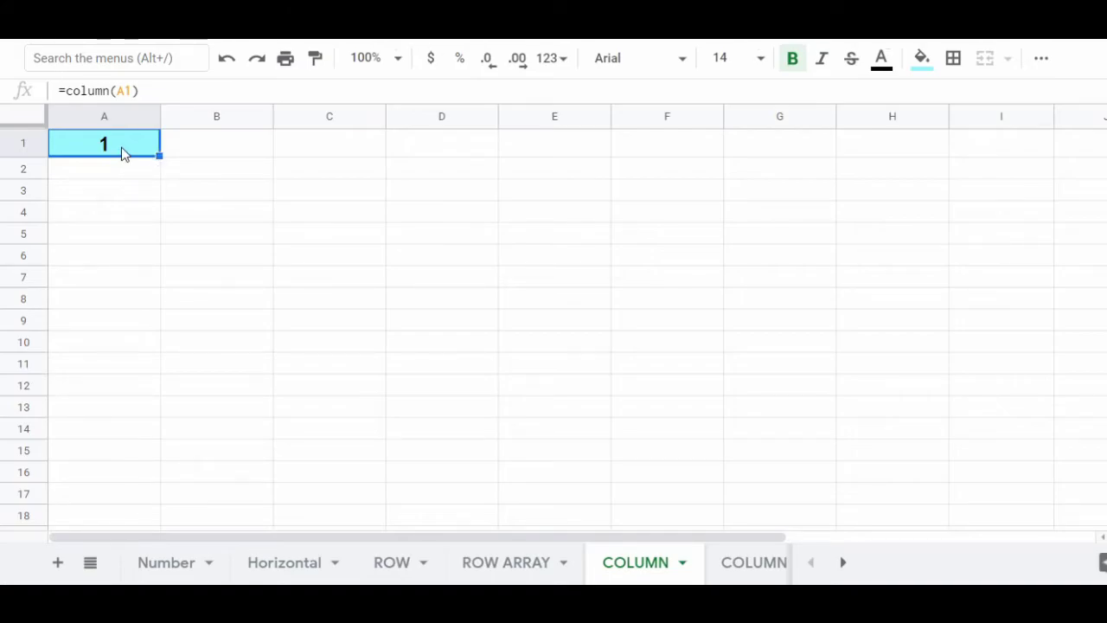
pyautogui.moveTo(160, 154); pyautogui.dragTo(1050, 158)
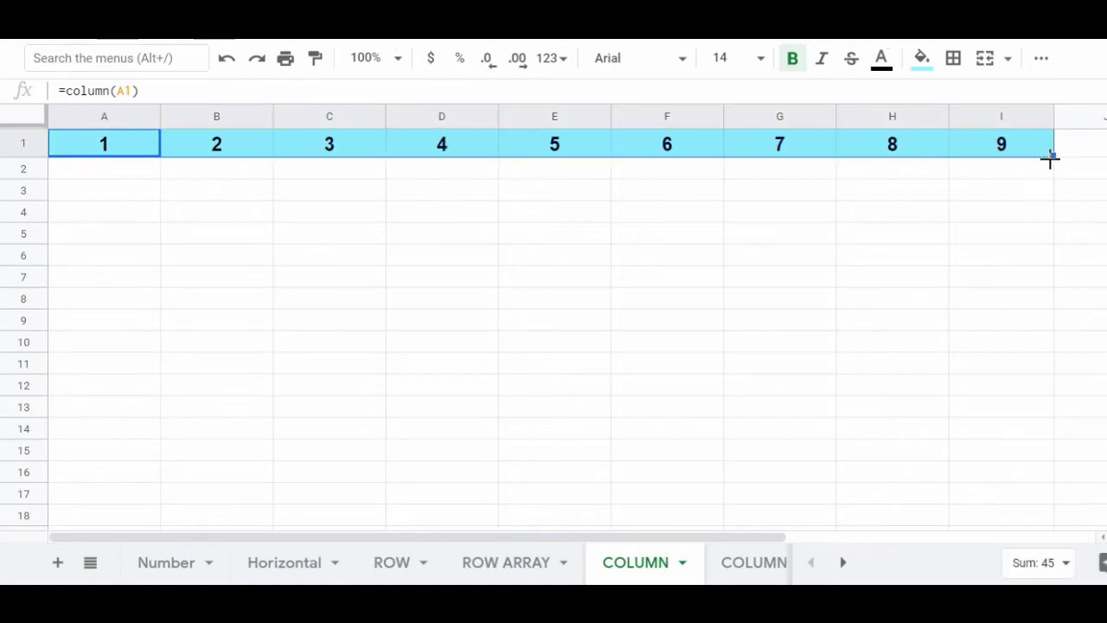
pyautogui.click(893, 174)
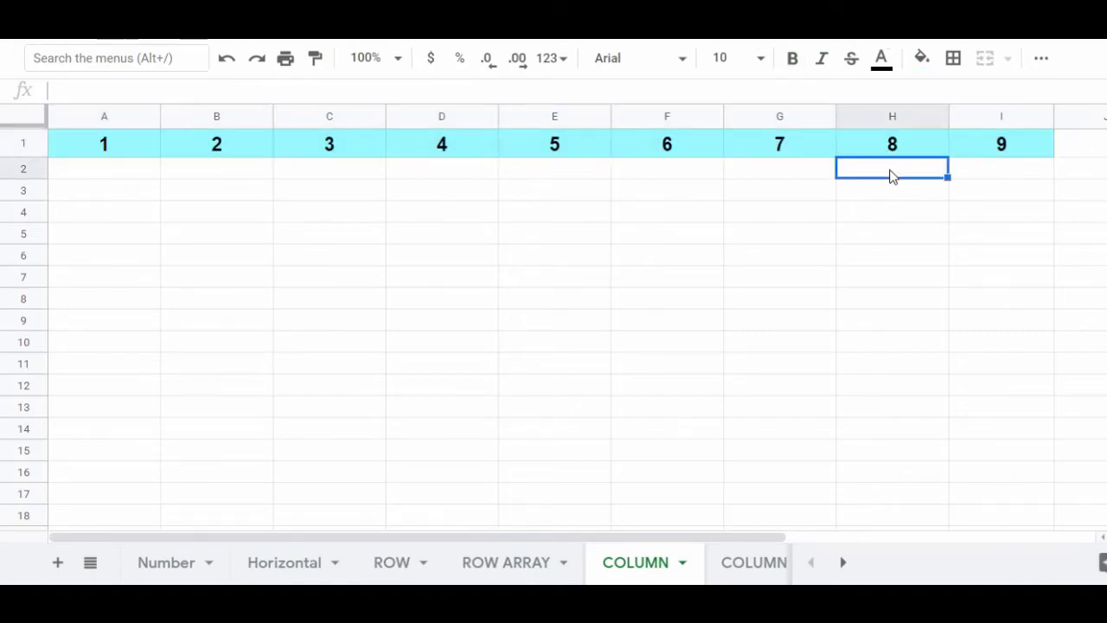
# Check the =column formulas in A1 through D1, then move to the COLUMN ARRAY sheet.
pyautogui.click(127, 143)
pyautogui.click(212, 144)
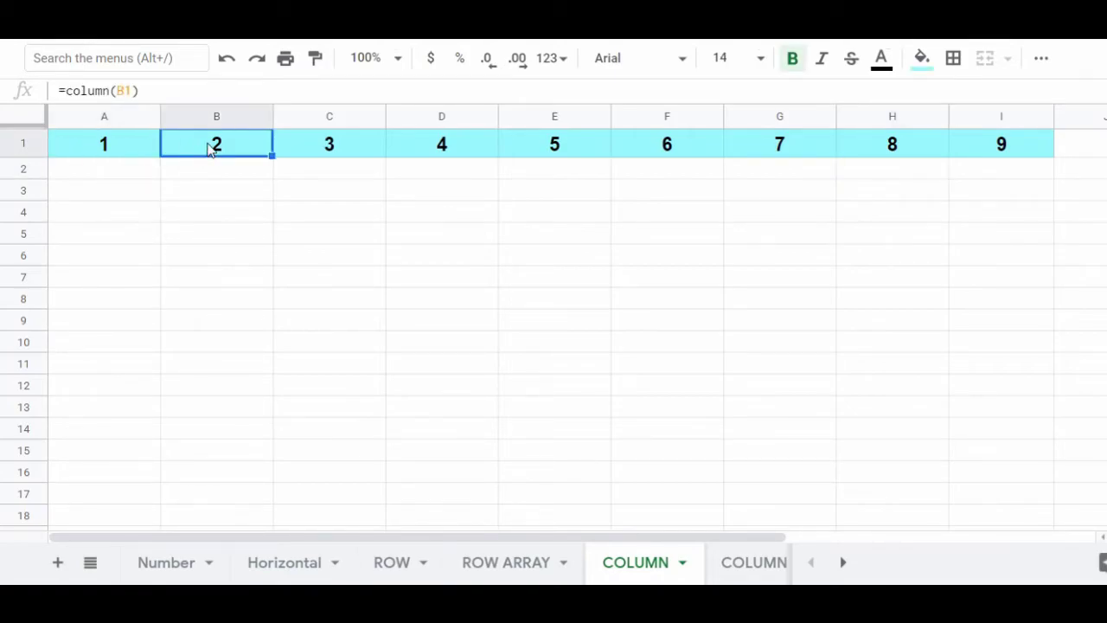
pyautogui.click(338, 143)
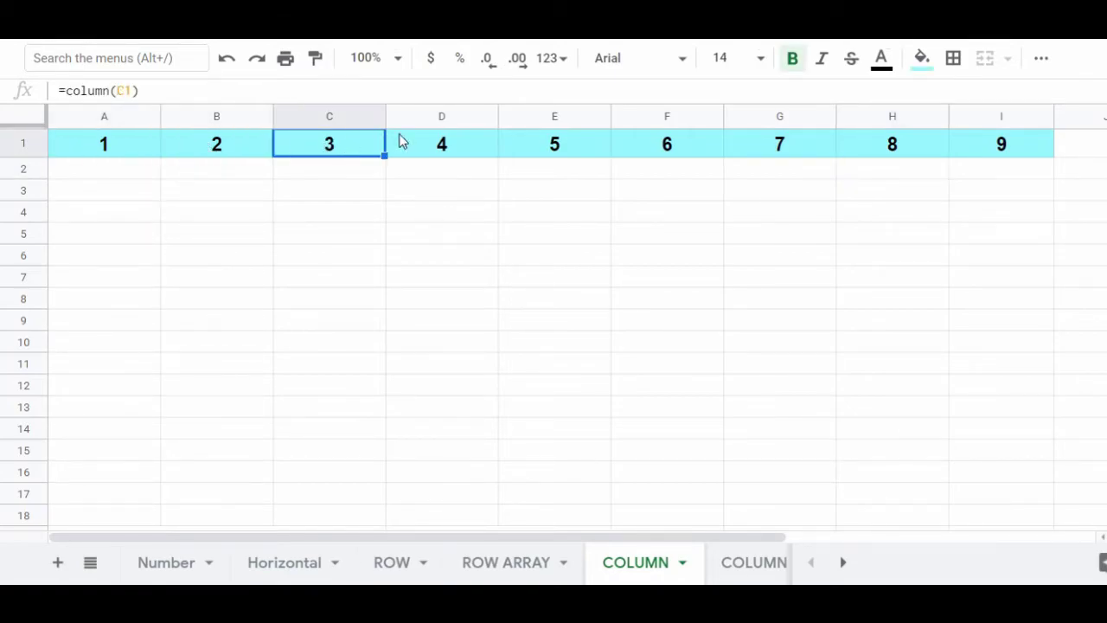
pyautogui.click(459, 143)
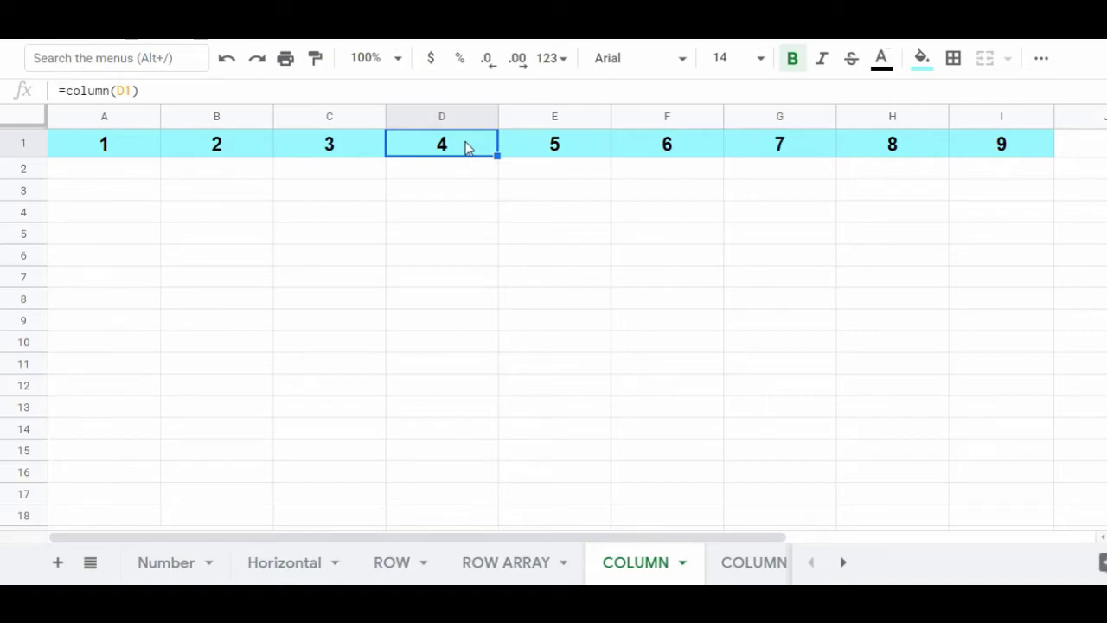
pyautogui.hotkey('ctrl', 'shift', 'pagedown')
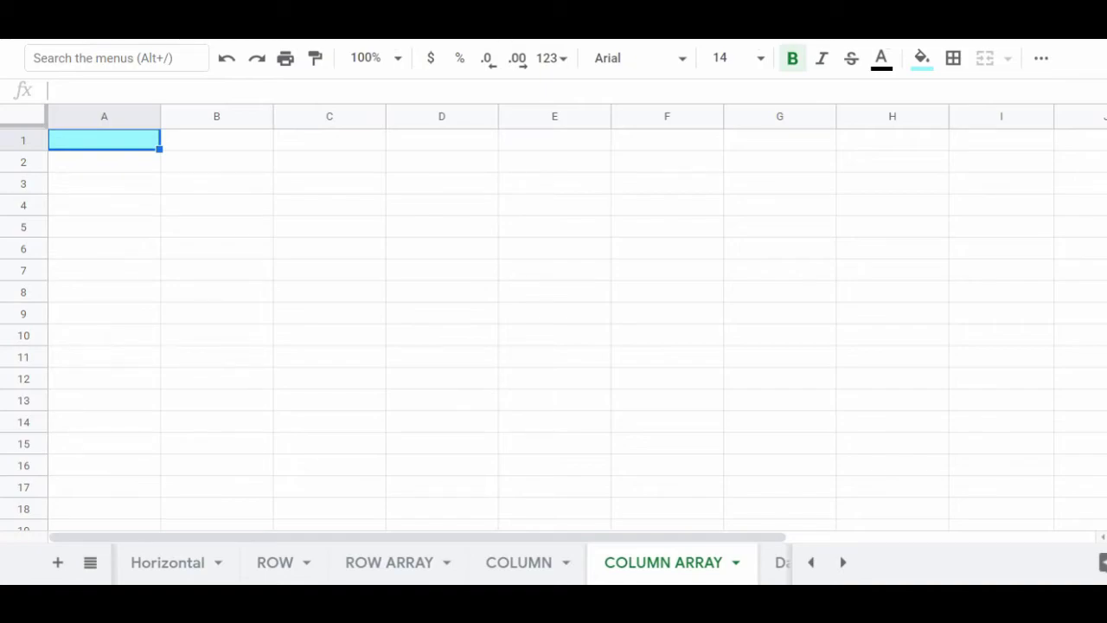
# Enter =arrayformula(column(a1:1)) in A1 to number row 1 with column numbers.
pyautogui.write('=a')
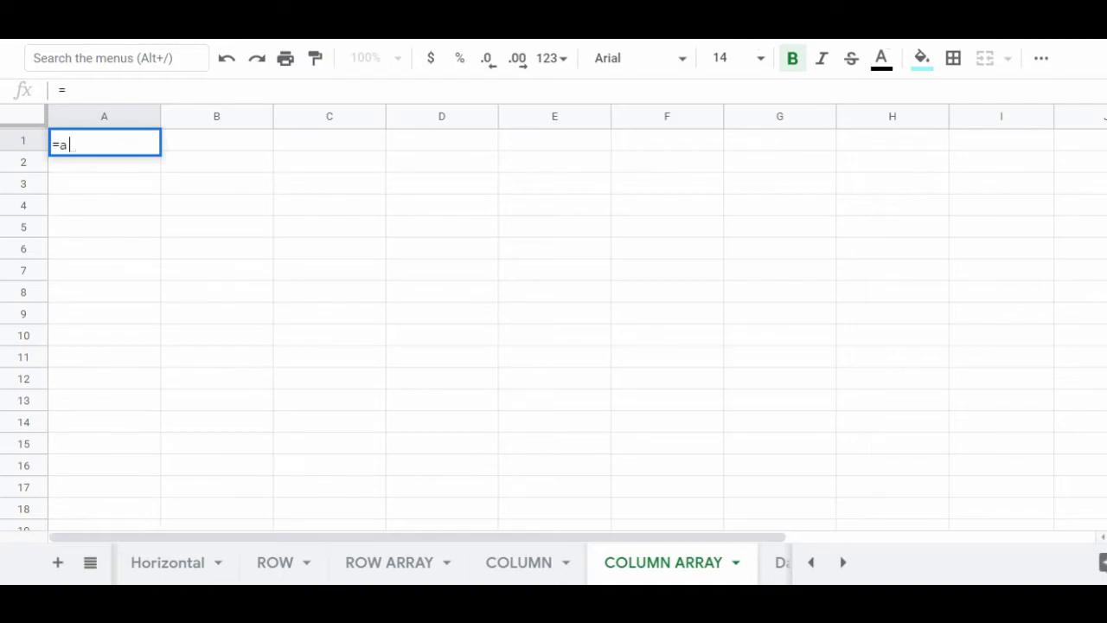
pyautogui.write('rrayformula(')
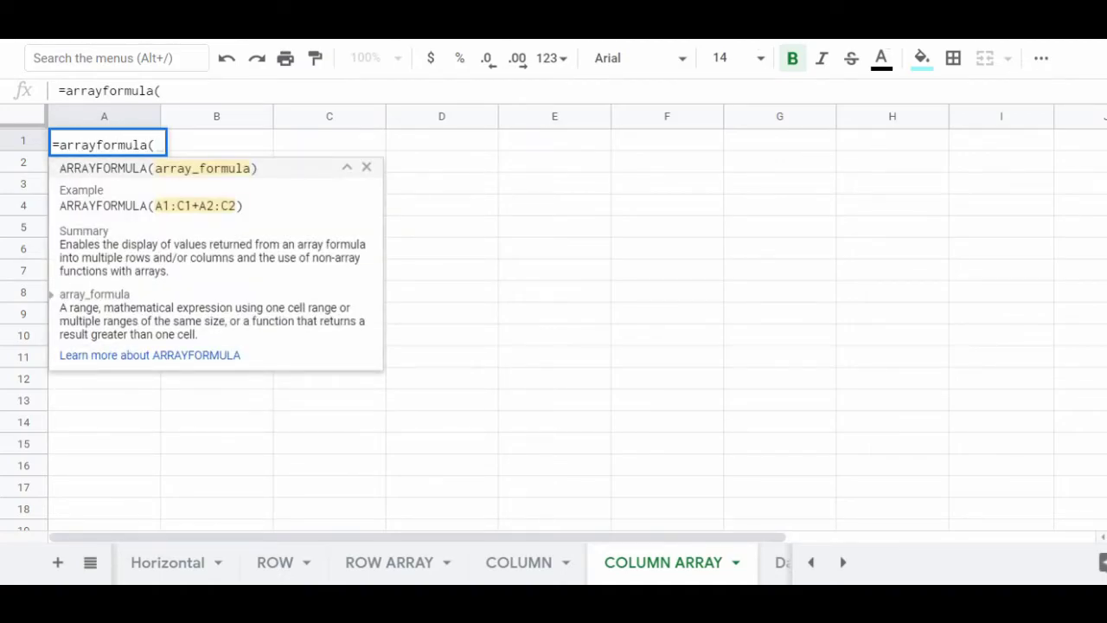
pyautogui.write('column')
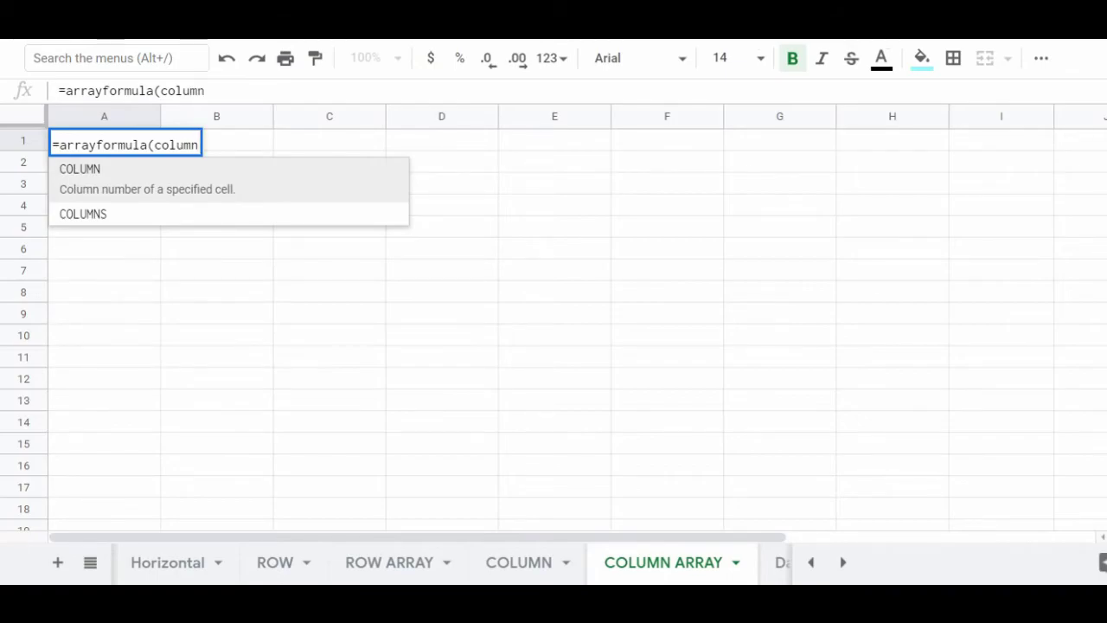
pyautogui.write('(a1')
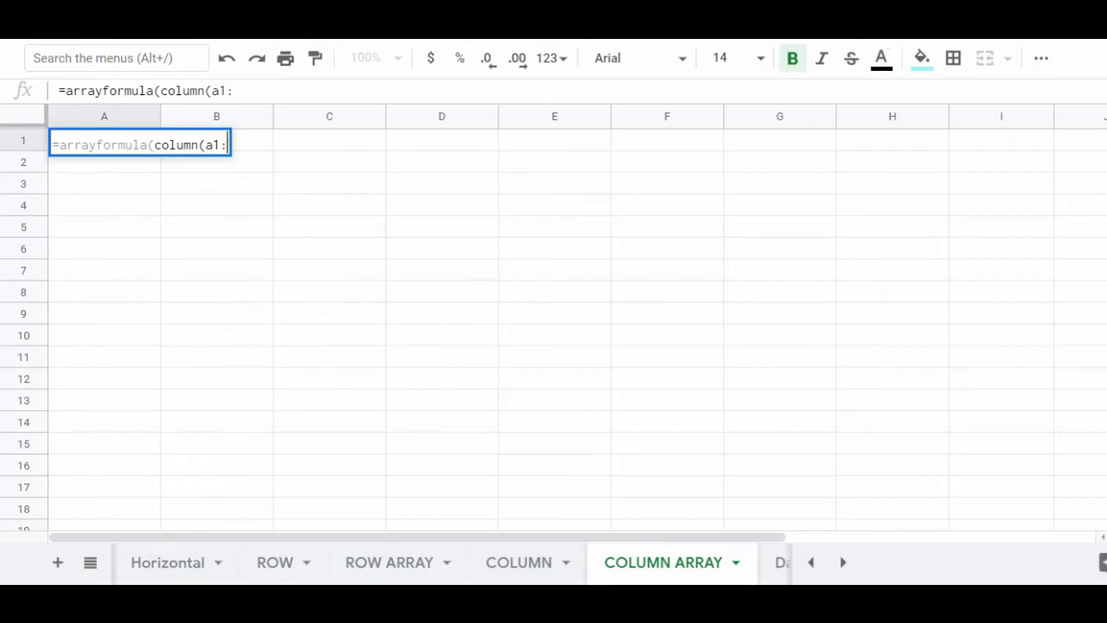
pyautogui.write(':1')
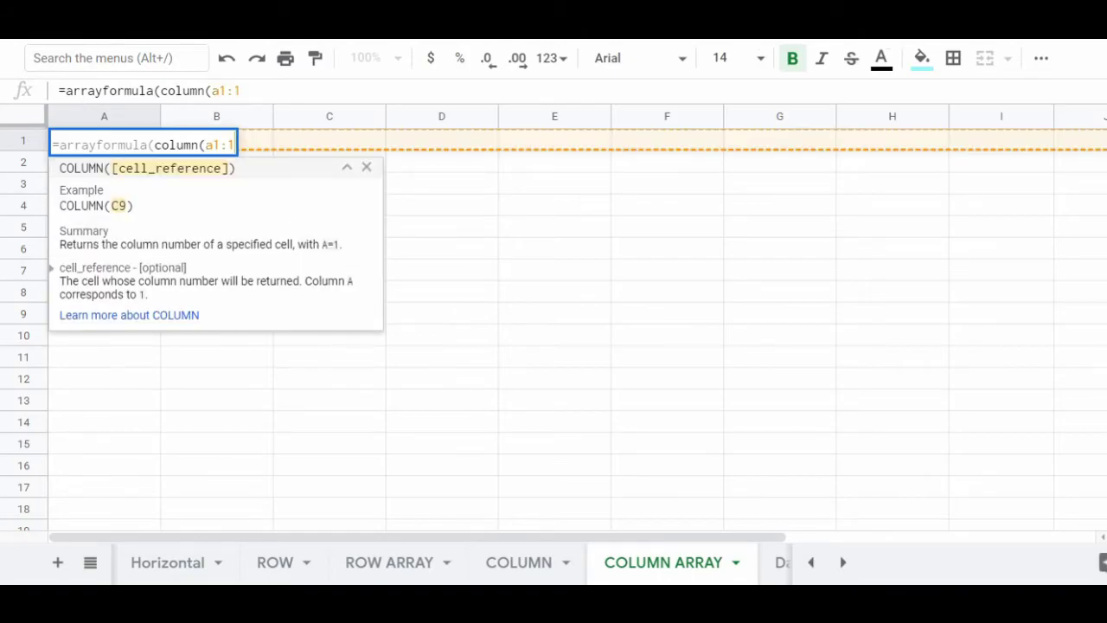
pyautogui.write('))')
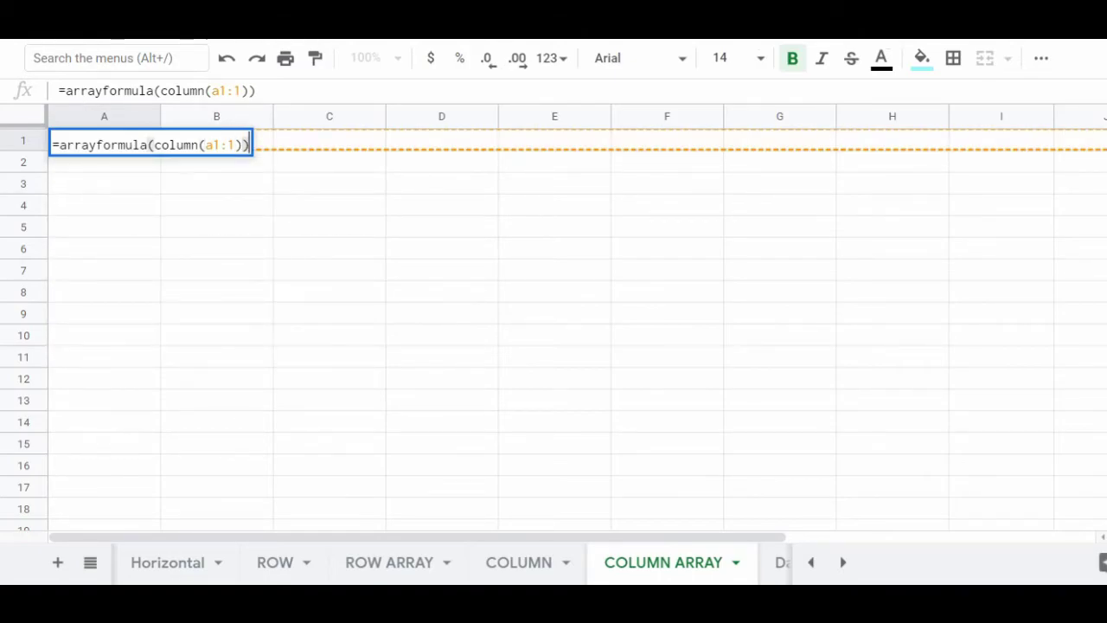
pyautogui.press('Return')
pyautogui.click(104, 144)
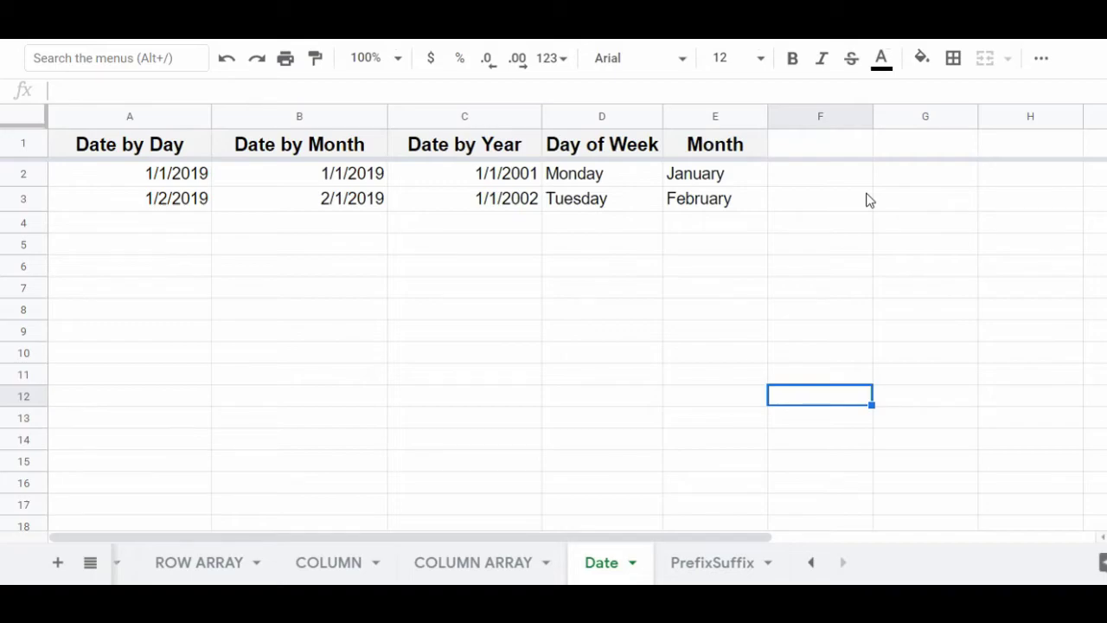
# Extend the first two dates in Date by Day down column A as a daily series from 1/1/2019.
pyautogui.click(109, 179)
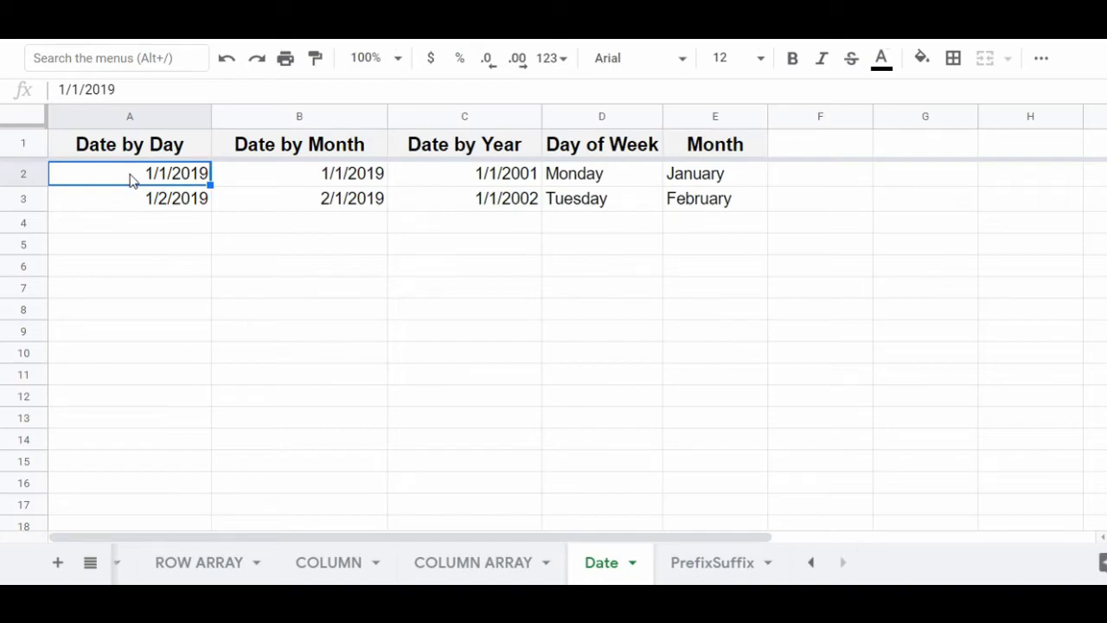
pyautogui.keyDown('shift'); pyautogui.click(129, 206); pyautogui.keyUp('shift')
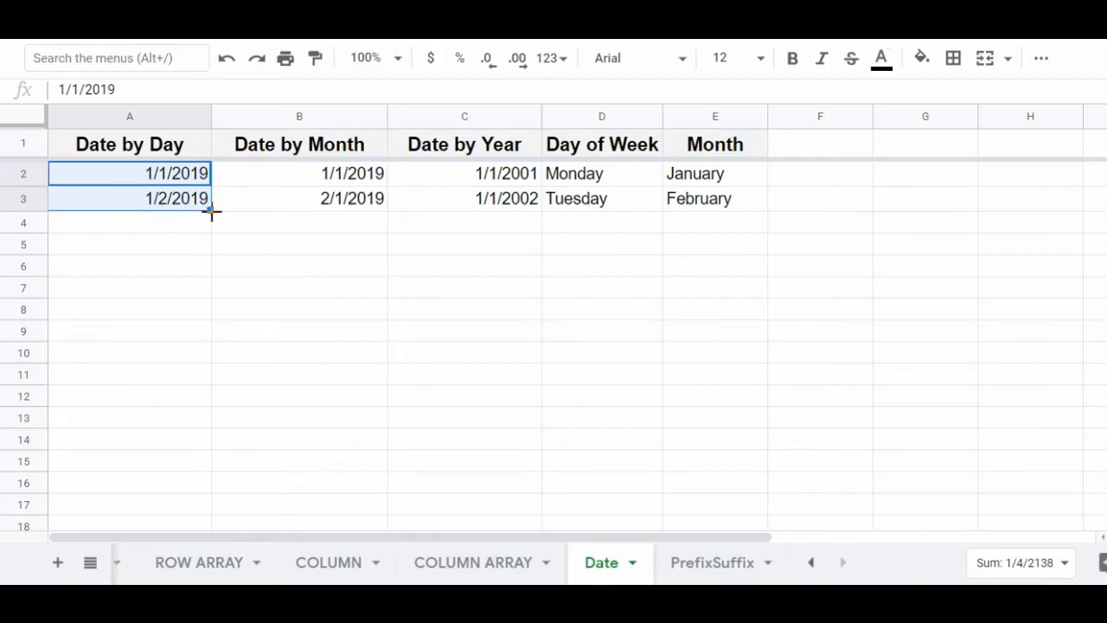
pyautogui.moveTo(211, 211); pyautogui.dragTo(213, 517)
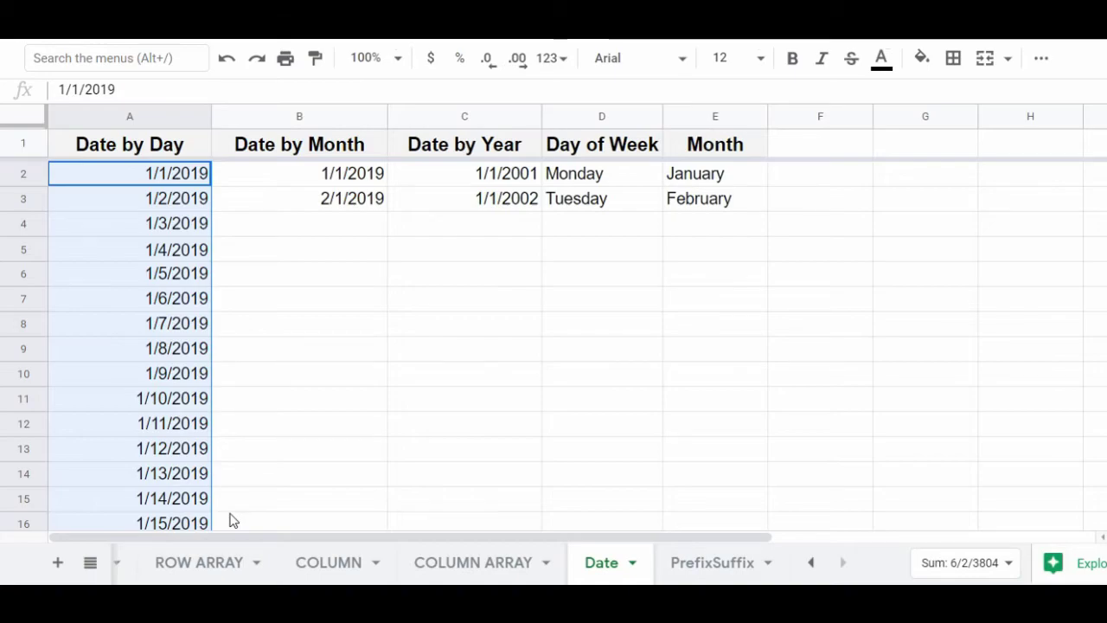
pyautogui.click(229, 508)
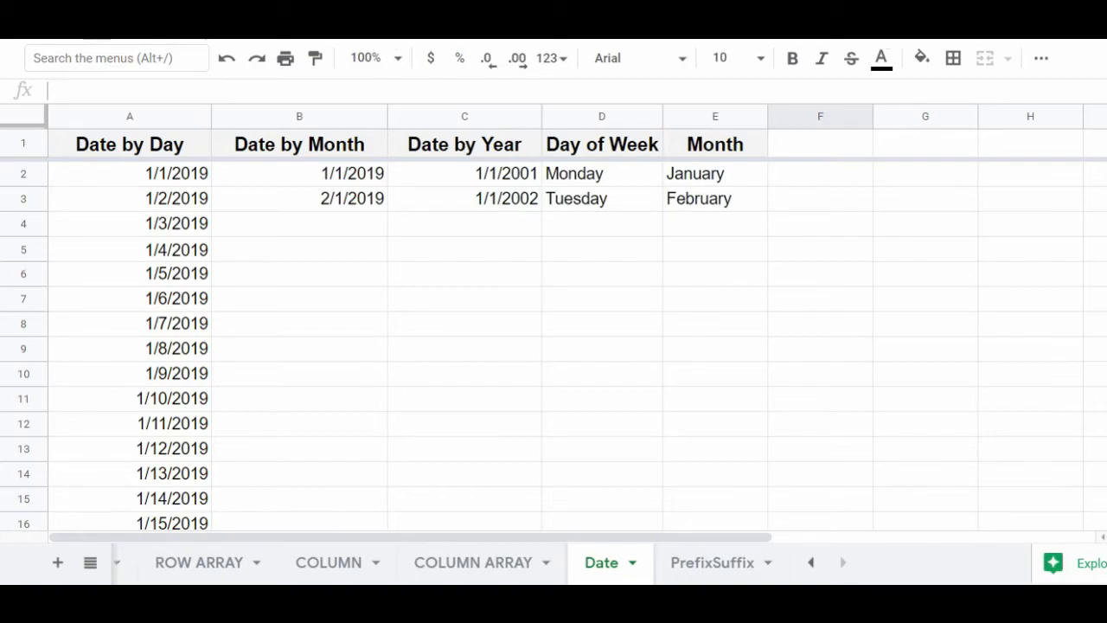
# Drag the two starting Date by Month dates down column B for monthly dates through 3/1/2020.
pyautogui.click(285, 182)
pyautogui.click(280, 204)
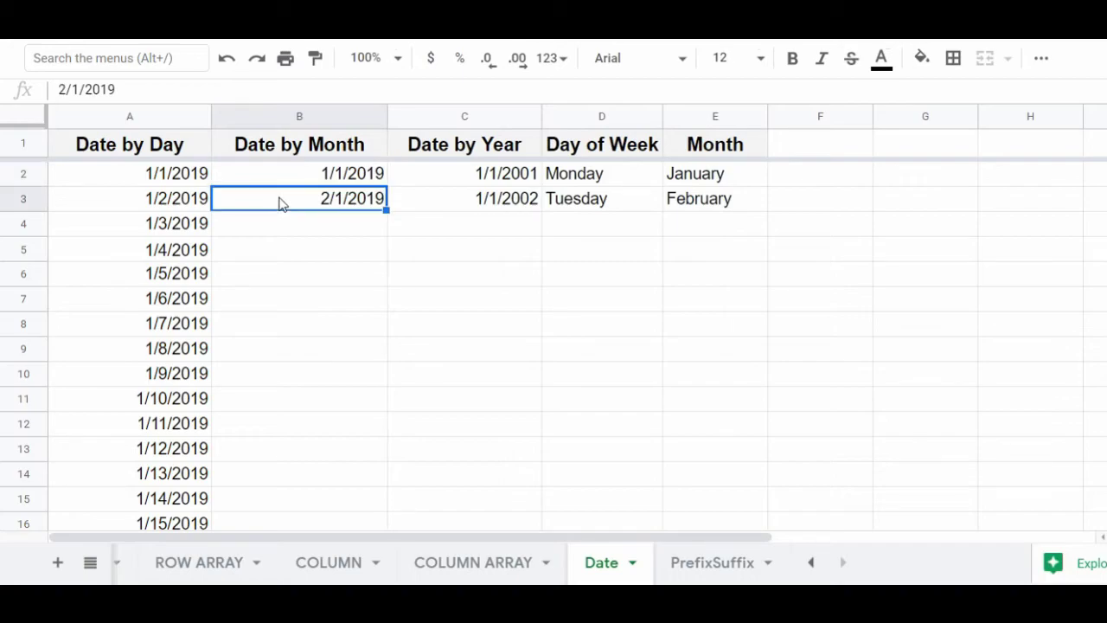
pyautogui.click(296, 180)
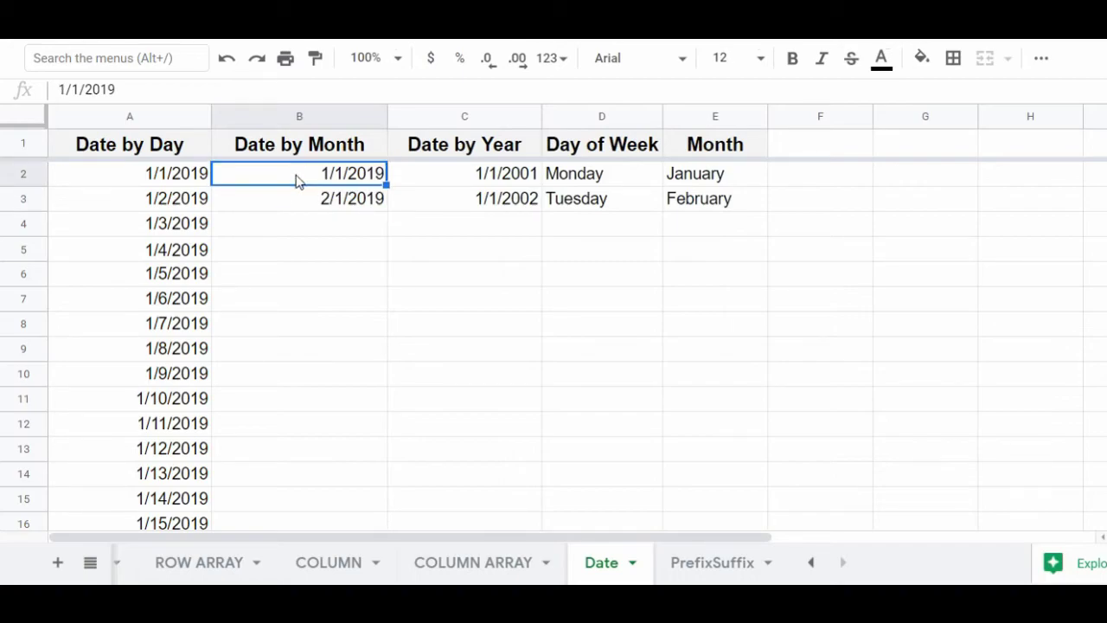
pyautogui.keyDown('shift'); pyautogui.click(302, 207); pyautogui.keyUp('shift')
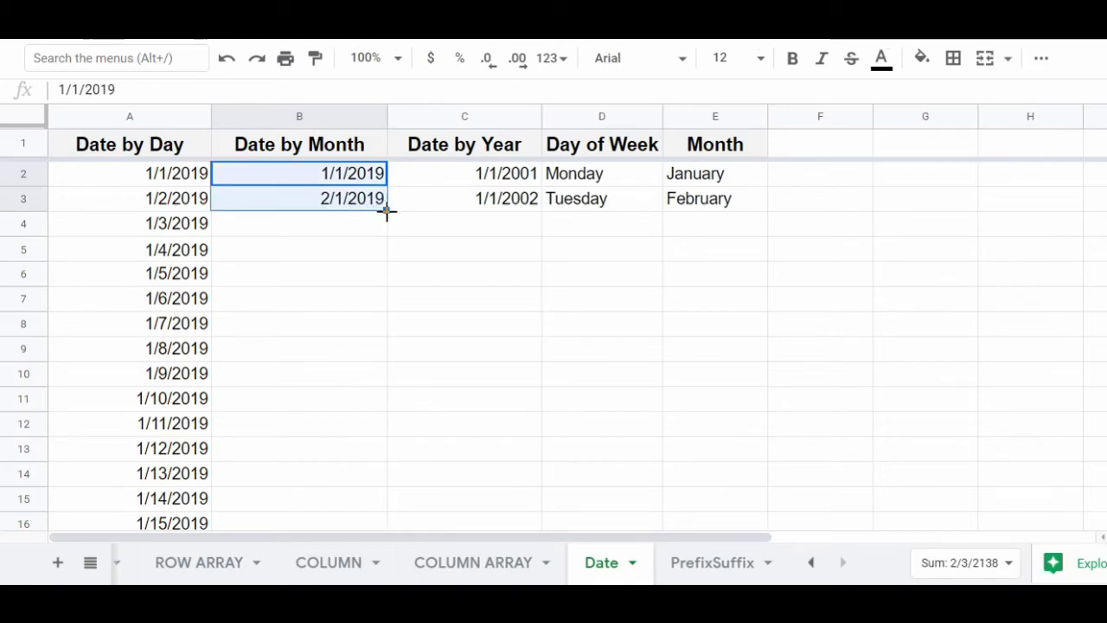
pyautogui.moveTo(386, 210); pyautogui.dragTo(378, 524)
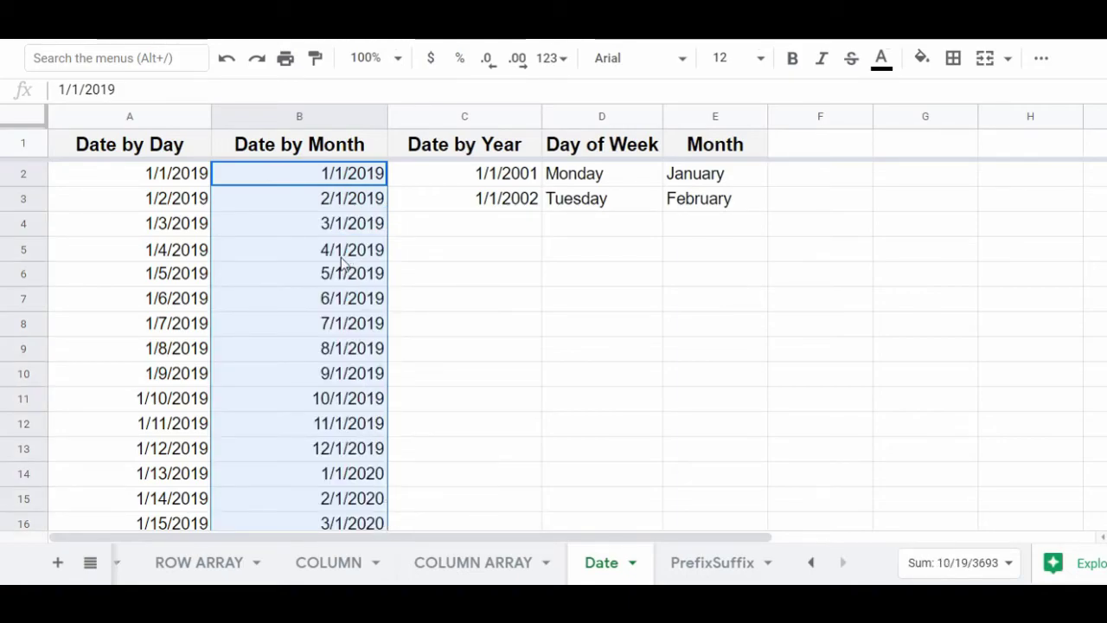
pyautogui.click(302, 499)
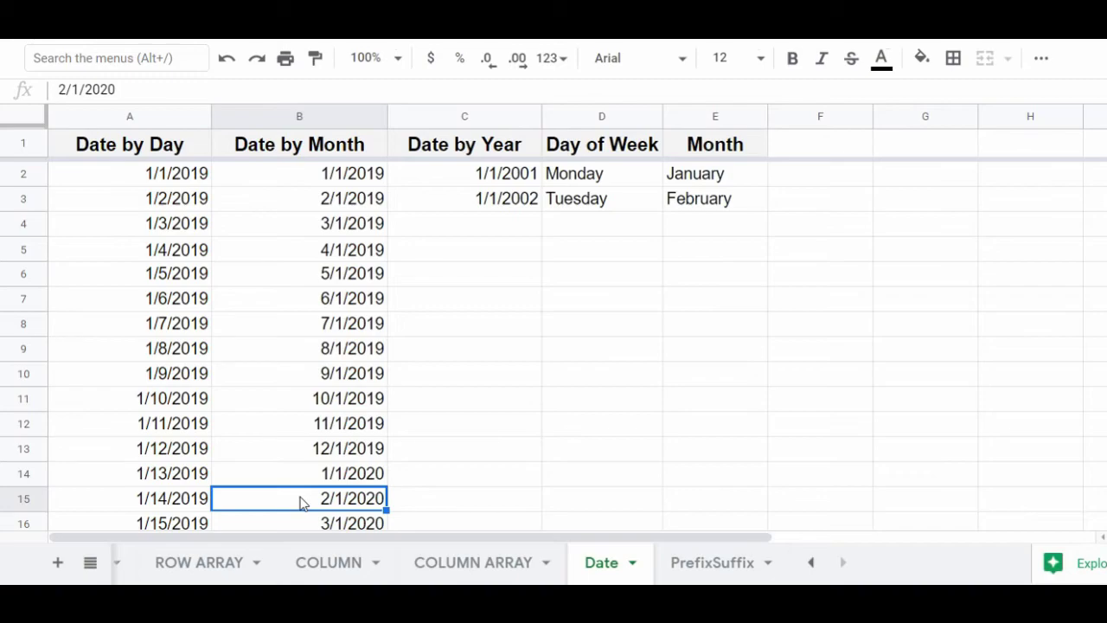
pyautogui.click(450, 180)
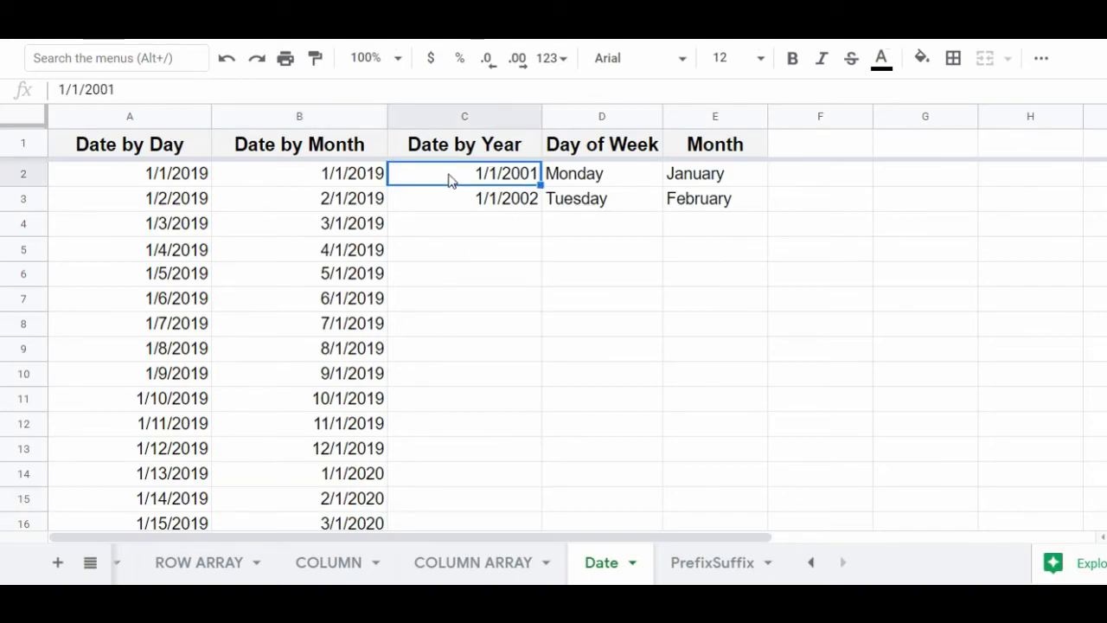
# Extend the 1/1/2001 and 1/1/2002 pair down column C to 1/1/2015 and check the filled dates.
pyautogui.hotkey('shift', 'Down')
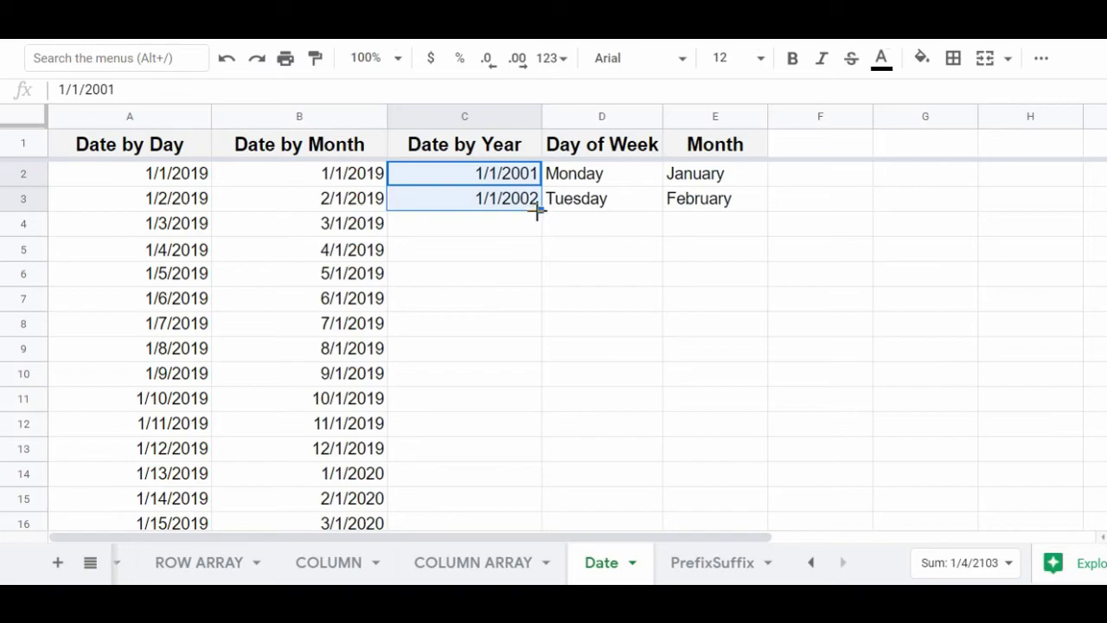
pyautogui.moveTo(538, 210); pyautogui.dragTo(538, 528)
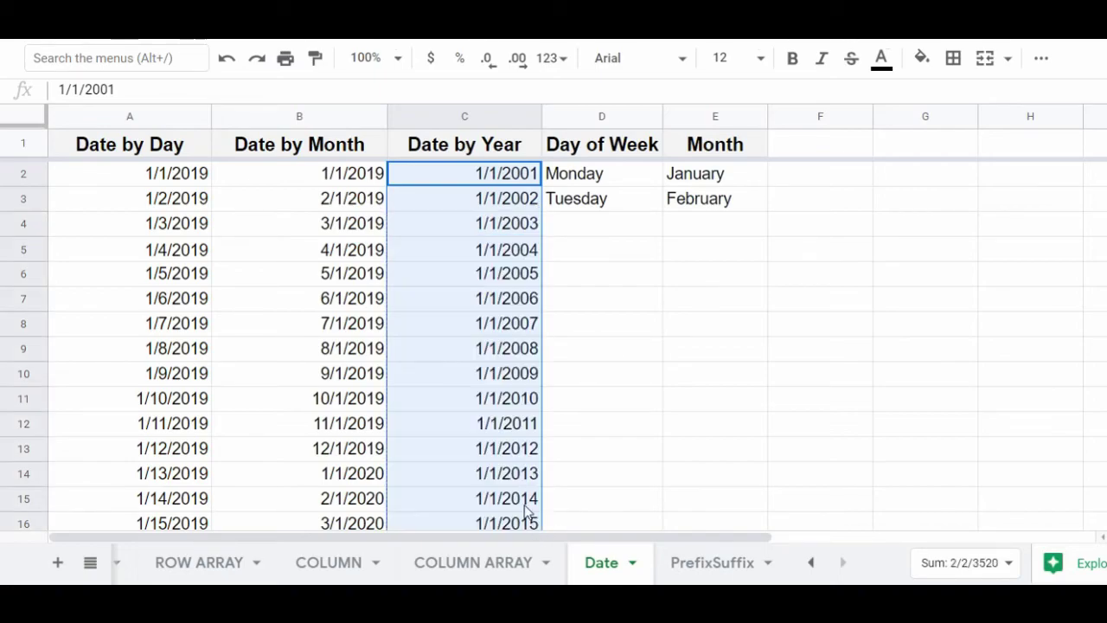
pyautogui.click(421, 225)
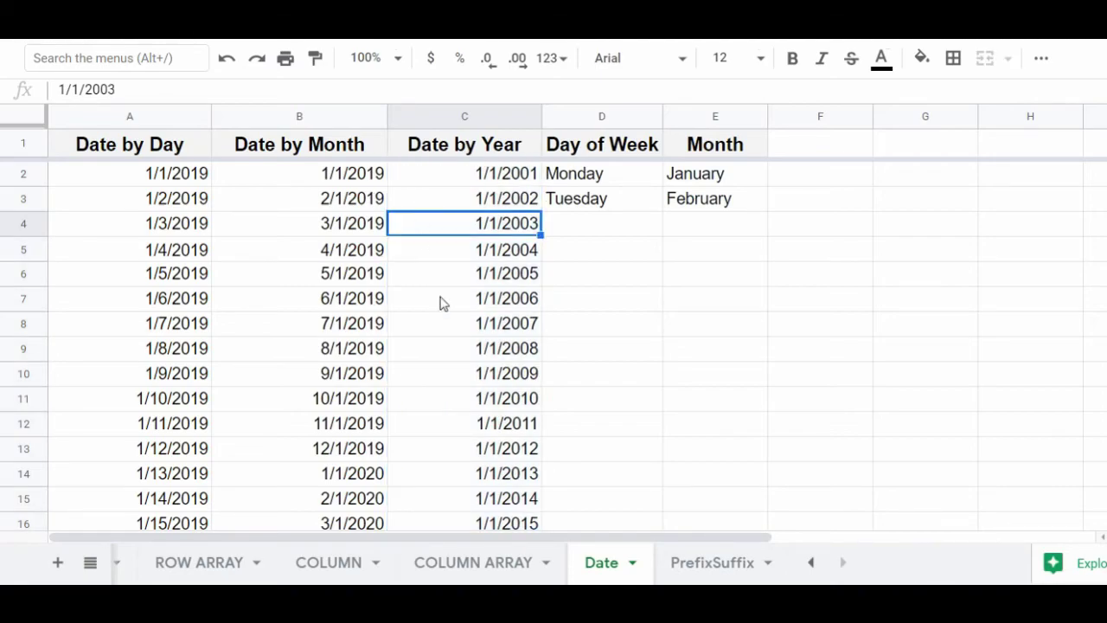
pyautogui.click(430, 406)
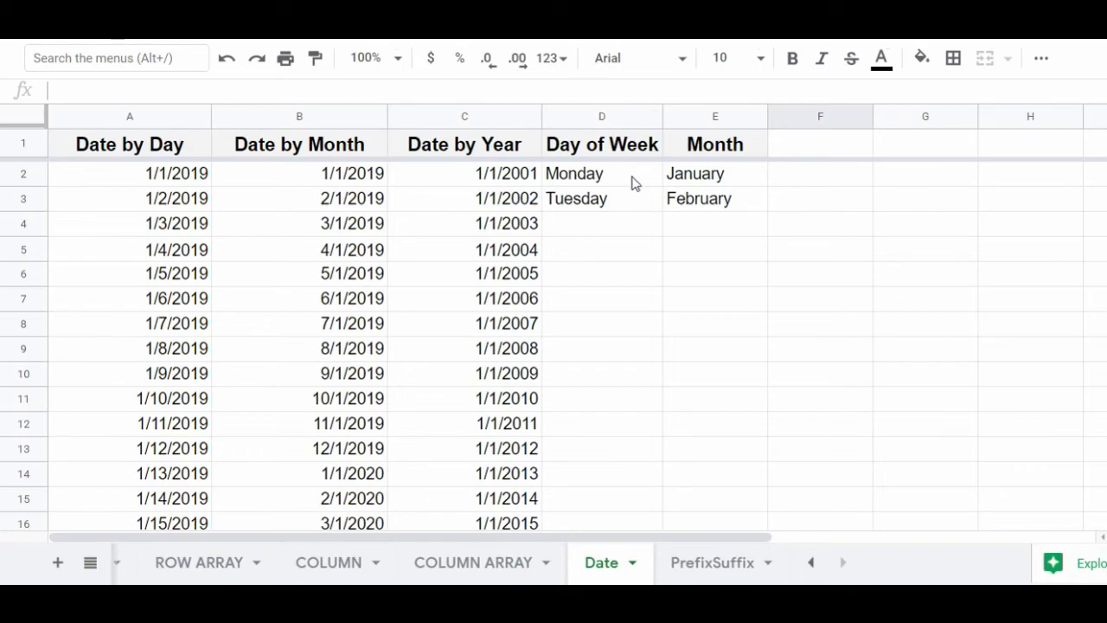
# Fill D2:D8 with weekday names Monday through Sunday from the Monday/Tuesday pair.
pyautogui.moveTo(631, 181); pyautogui.dragTo(634, 212)
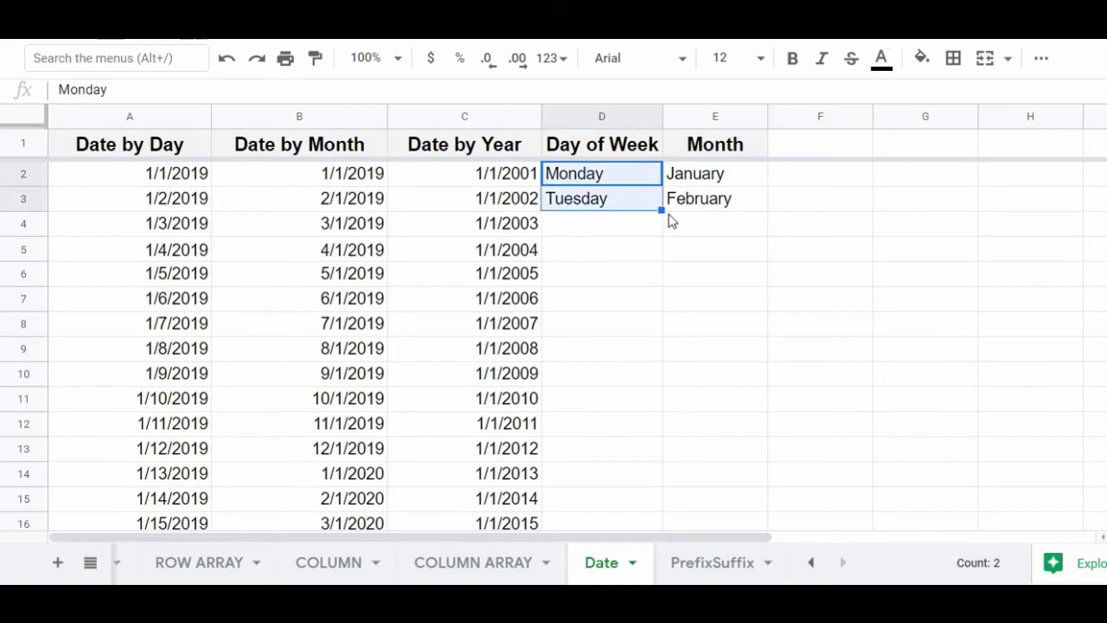
pyautogui.moveTo(660, 209); pyautogui.dragTo(665, 334)
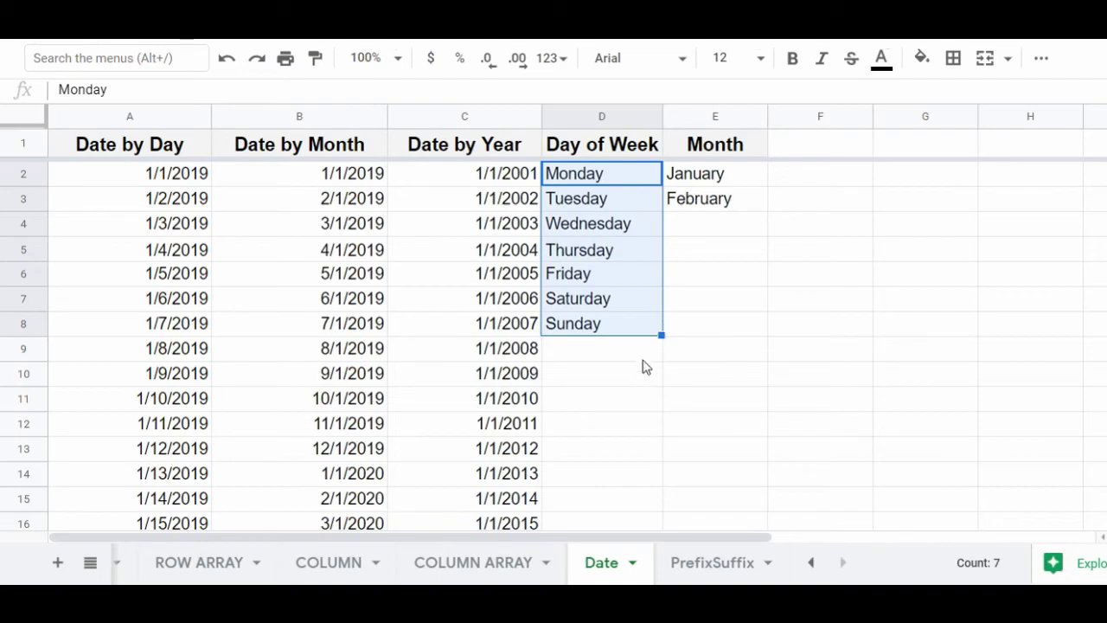
pyautogui.click(644, 355)
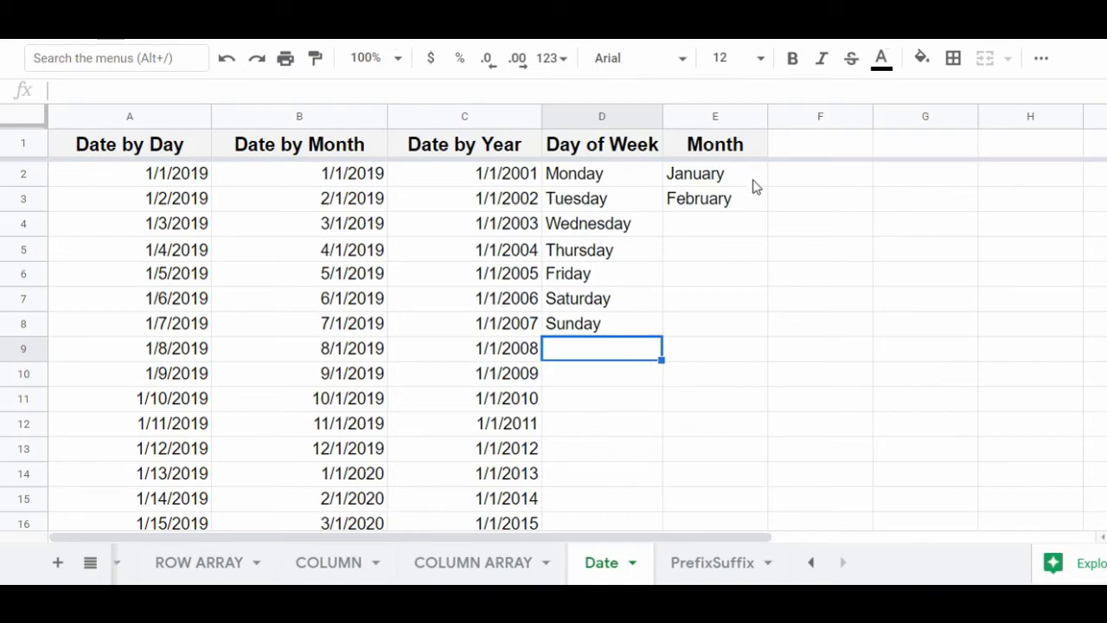
pyautogui.click(742, 184)
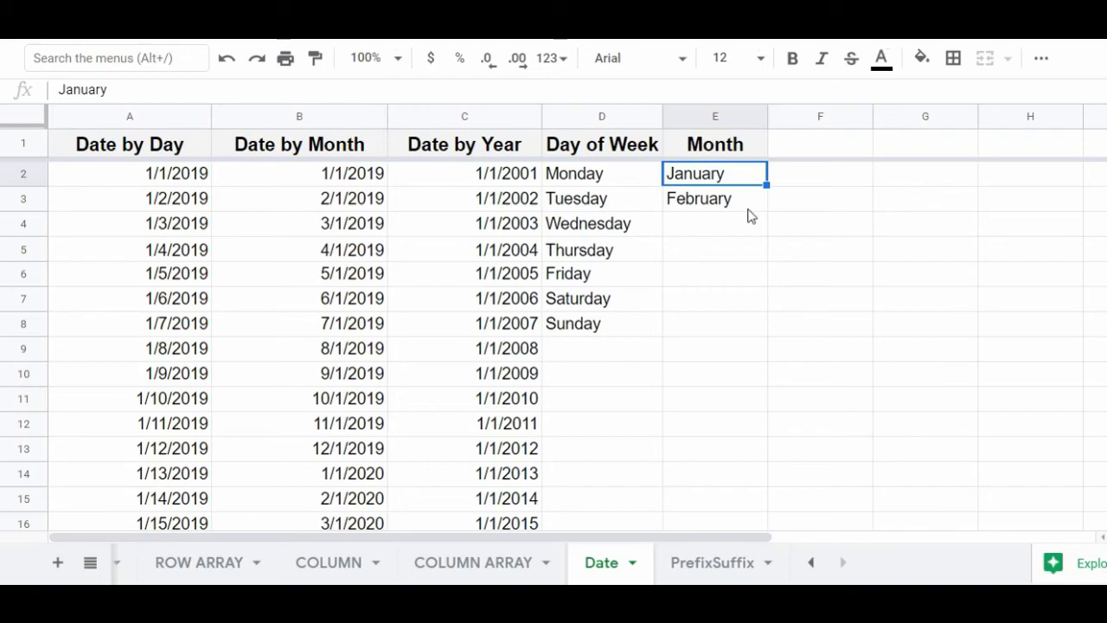
# Fill E2:E13 with January through December, then switch to the PrefixSuffix sheet.
pyautogui.keyDown('shift'); pyautogui.click(749, 210); pyautogui.keyUp('shift')
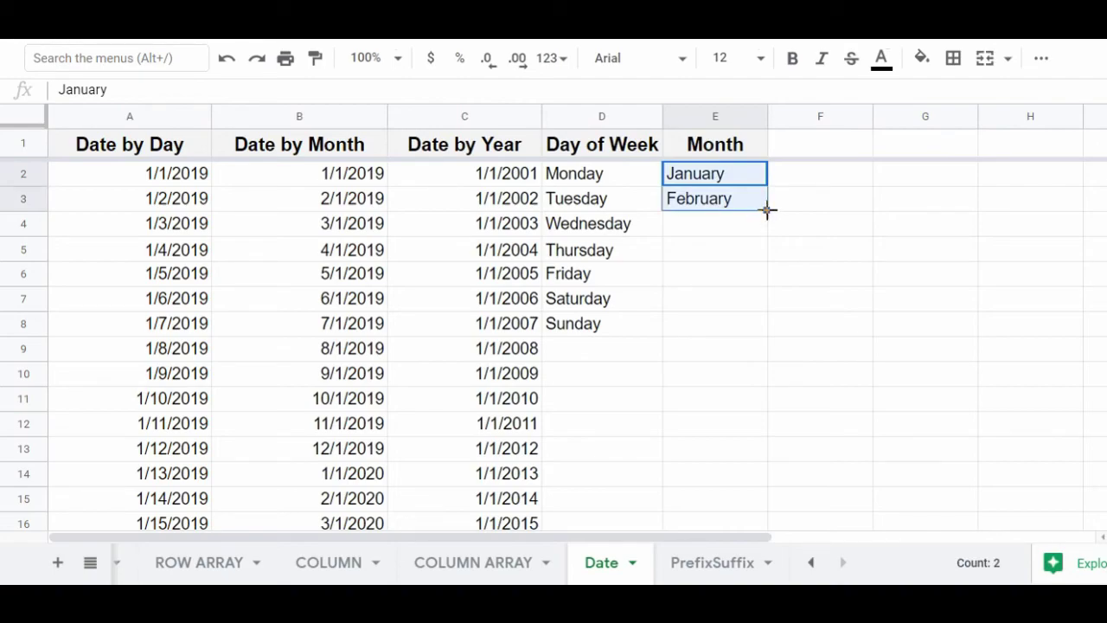
pyautogui.moveTo(768, 211); pyautogui.dragTo(768, 452)
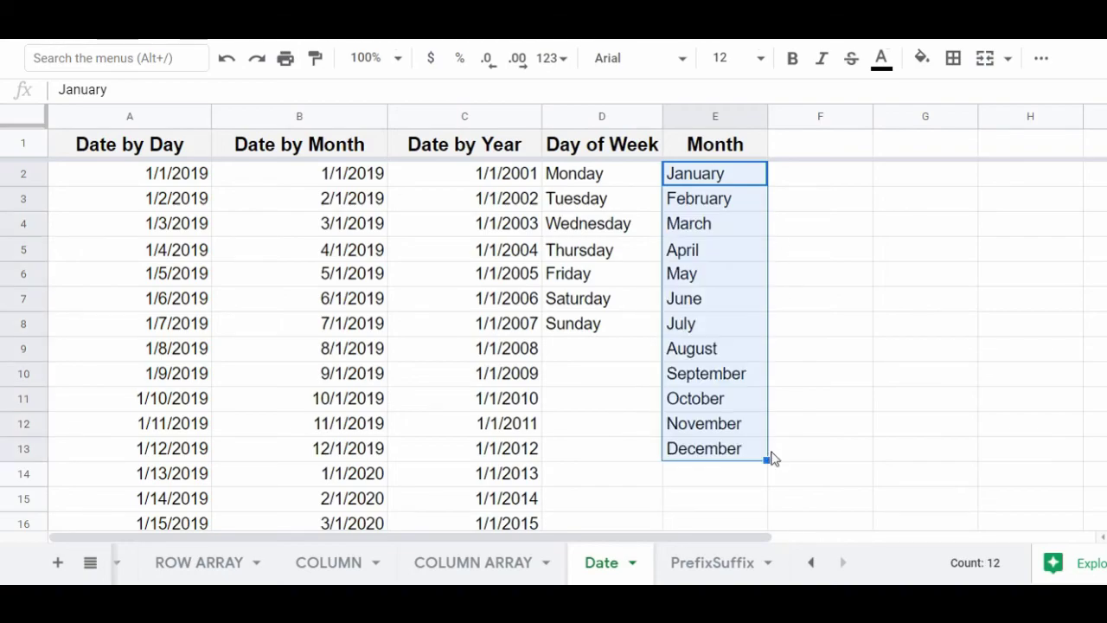
pyautogui.click(739, 471)
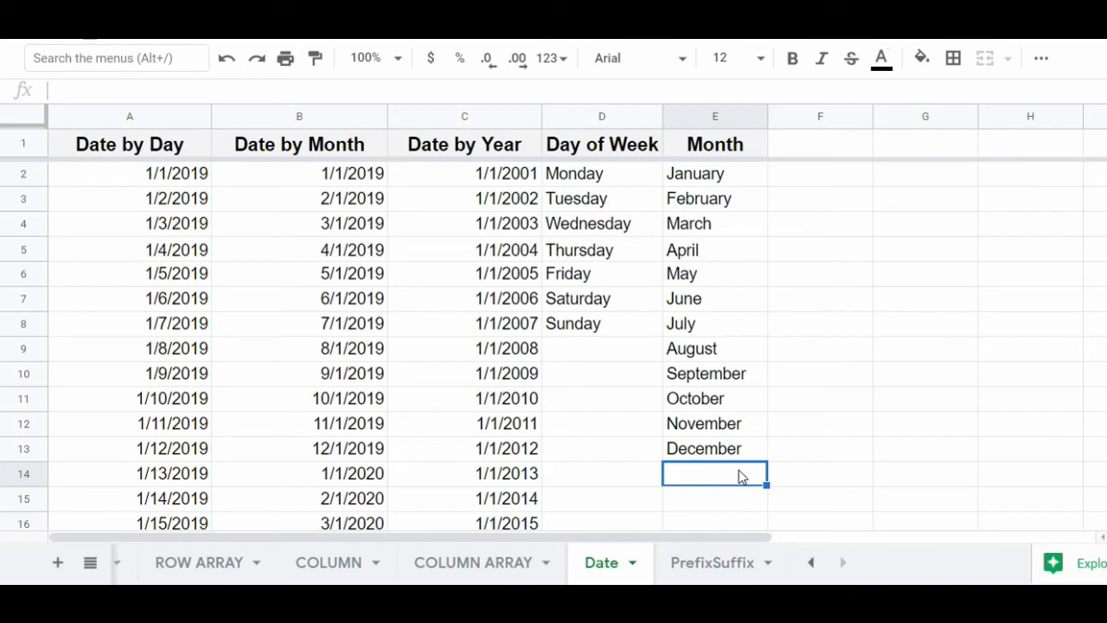
pyautogui.click(712, 562)
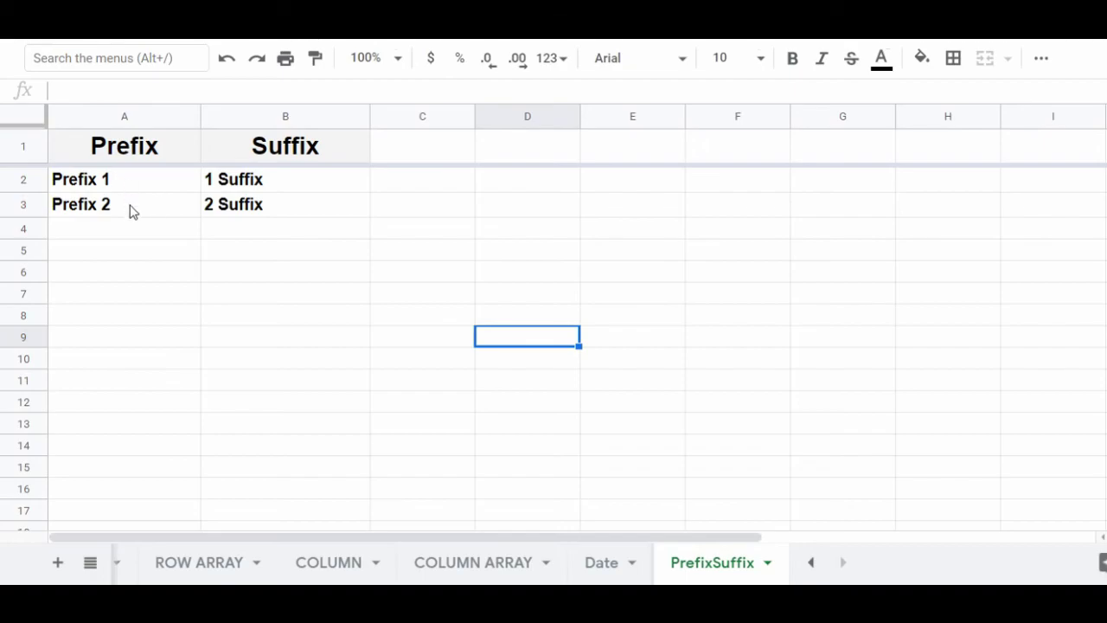
# Fill A2:A15 with Prefix 1 through Prefix 14 from the first two entries.
pyautogui.moveTo(128, 184); pyautogui.dragTo(133, 212)
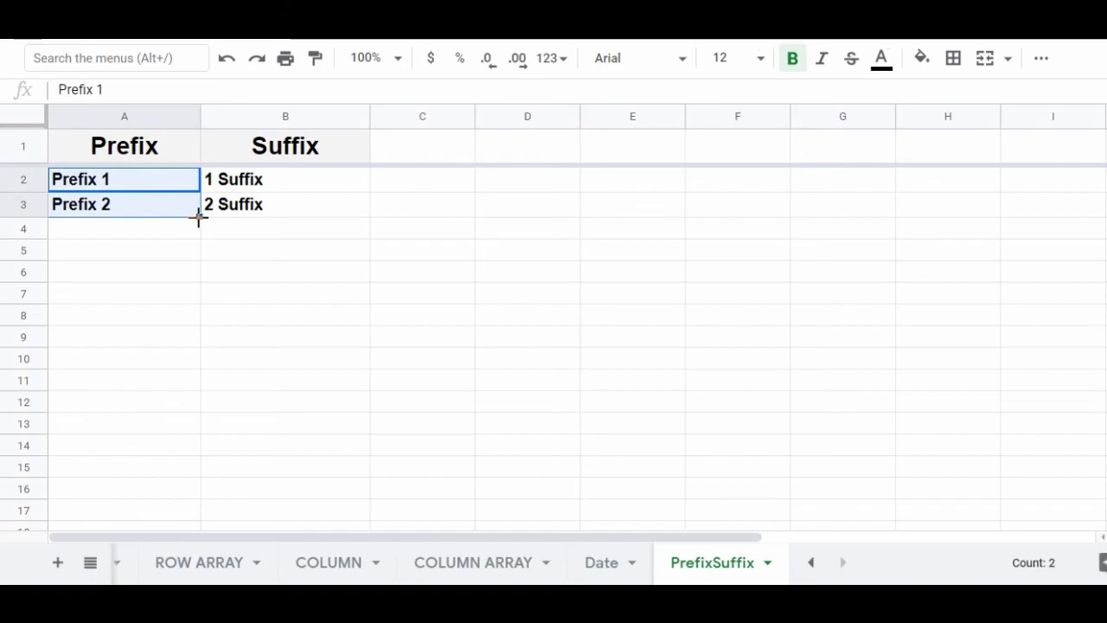
pyautogui.moveTo(198, 218); pyautogui.dragTo(198, 462)
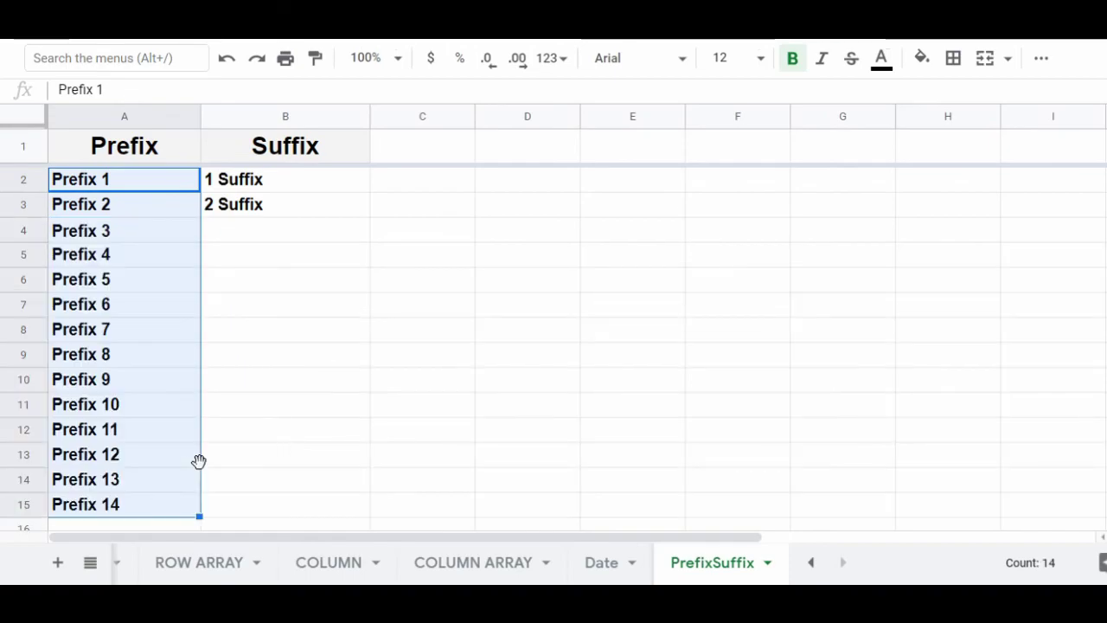
pyautogui.click(156, 509)
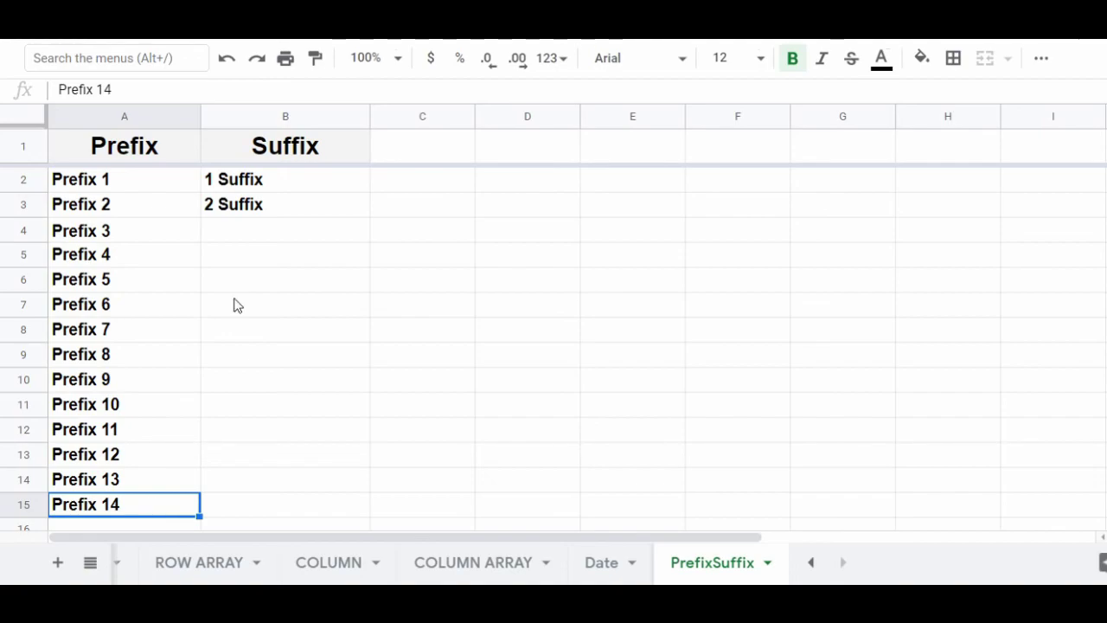
pyautogui.click(311, 183)
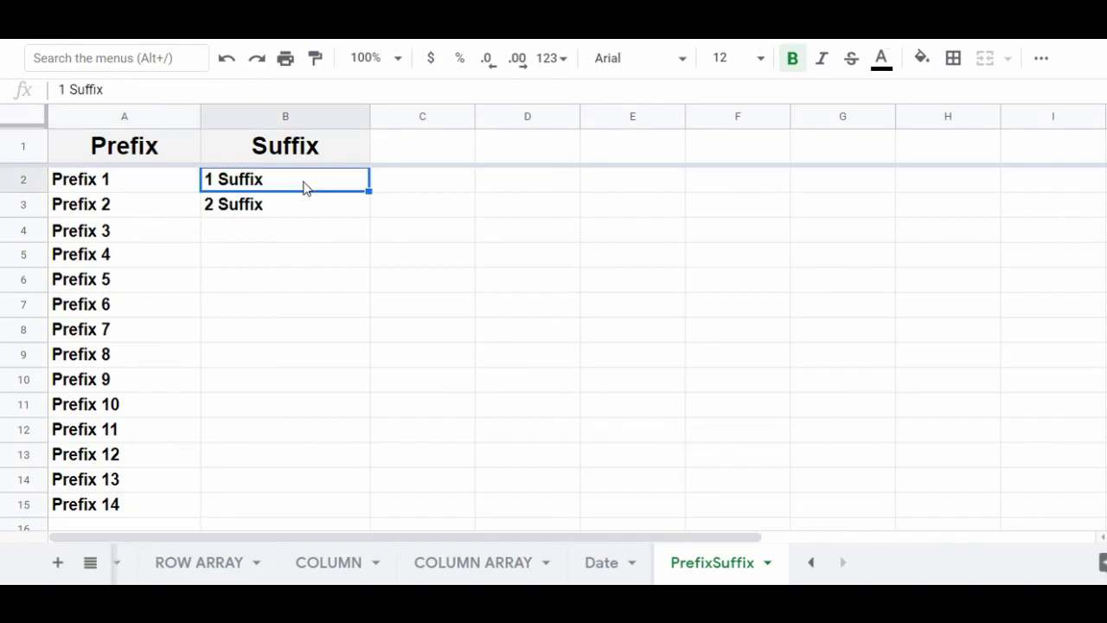
# Fill B2:B15 with 1 Suffix through 14 Suffix from the first two entries.
pyautogui.keyDown('shift'); pyautogui.click(285, 215); pyautogui.keyUp('shift')
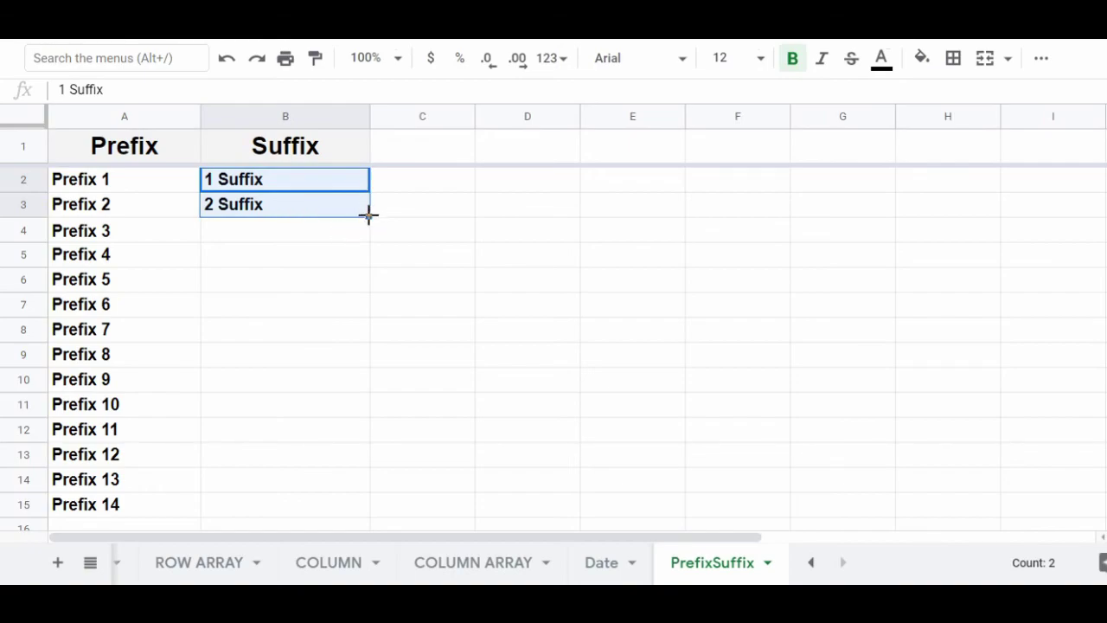
pyautogui.moveTo(368, 214); pyautogui.dragTo(372, 515)
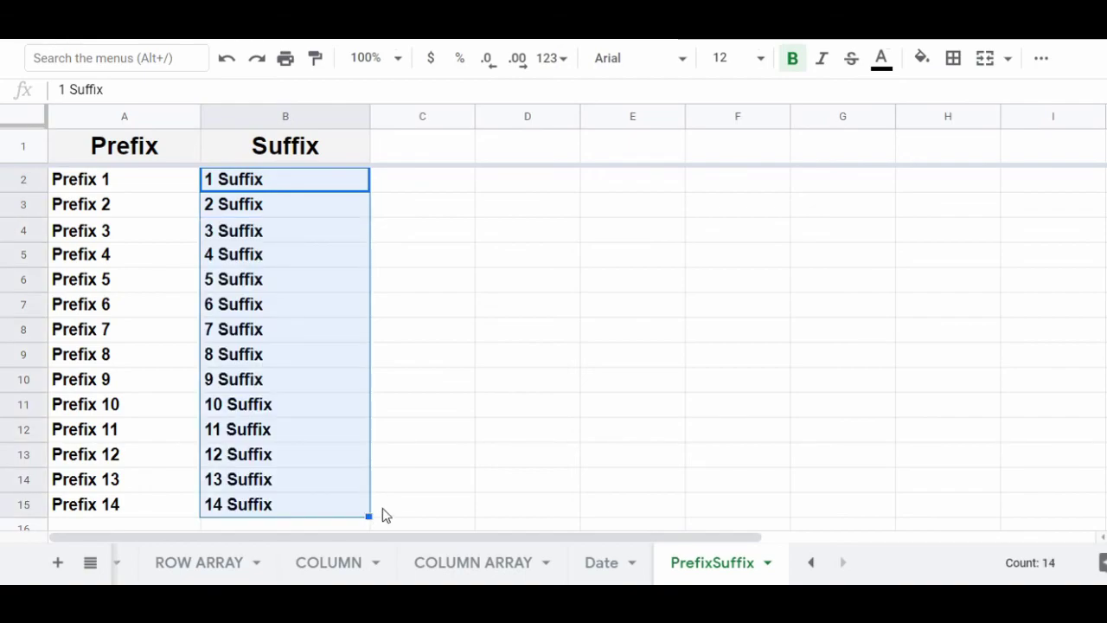
pyautogui.click(322, 510)
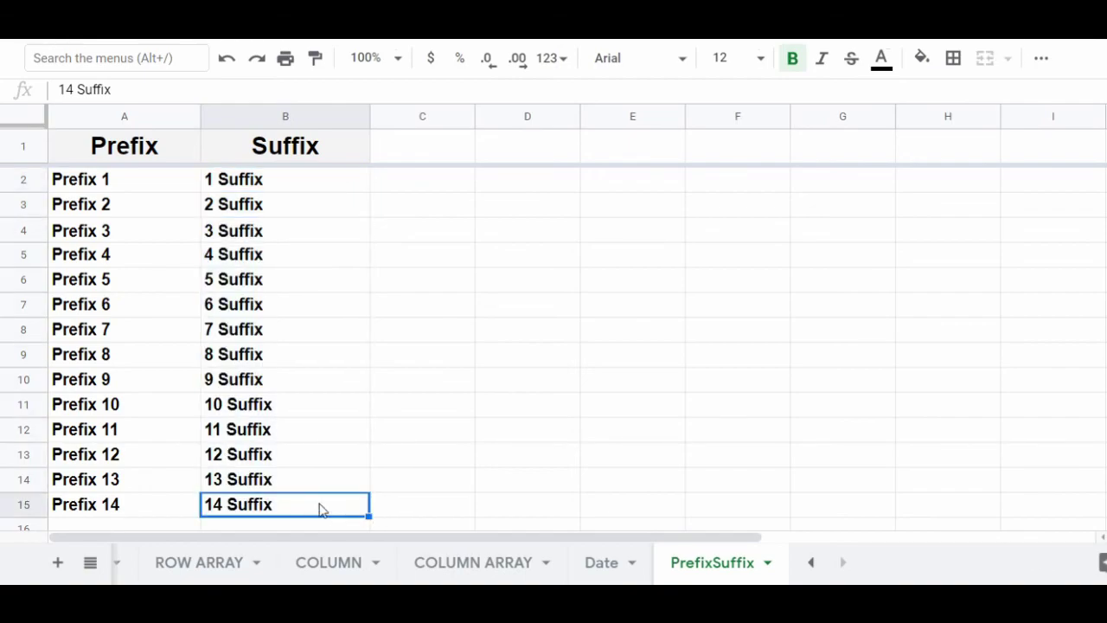